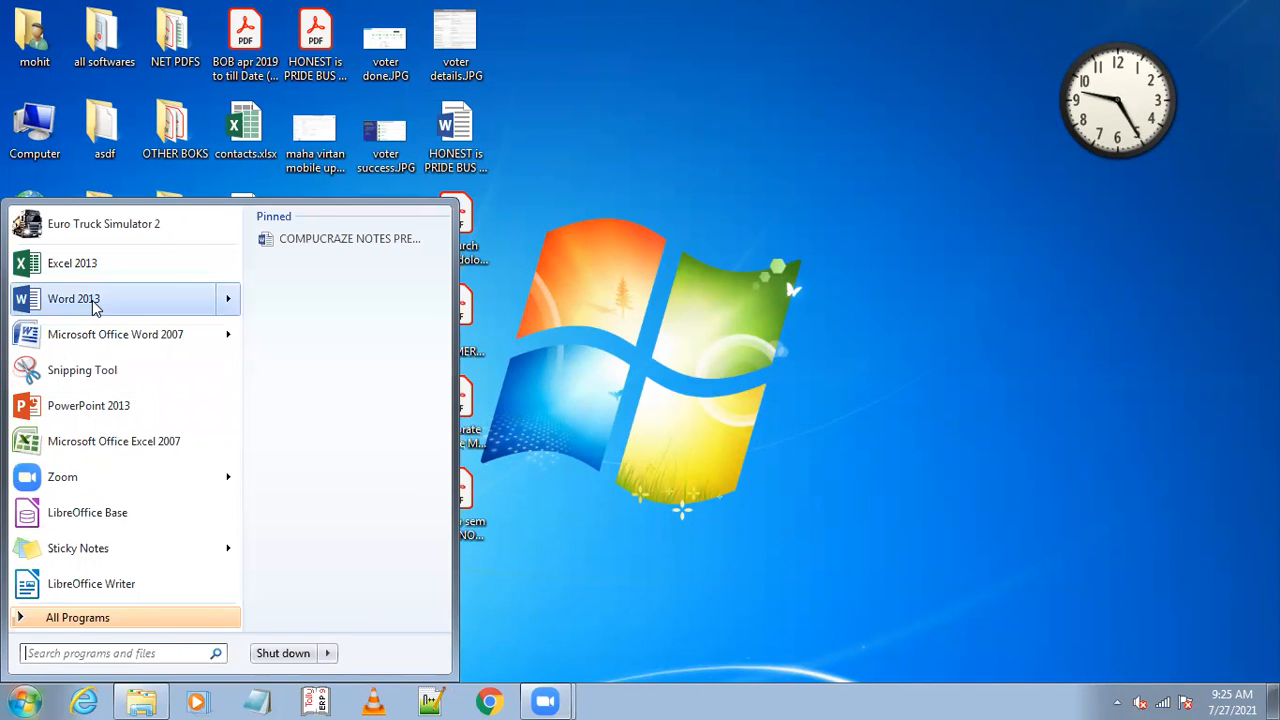
Launch Word 2013, create a blank document and dismiss the activation wizard
click(95, 300)
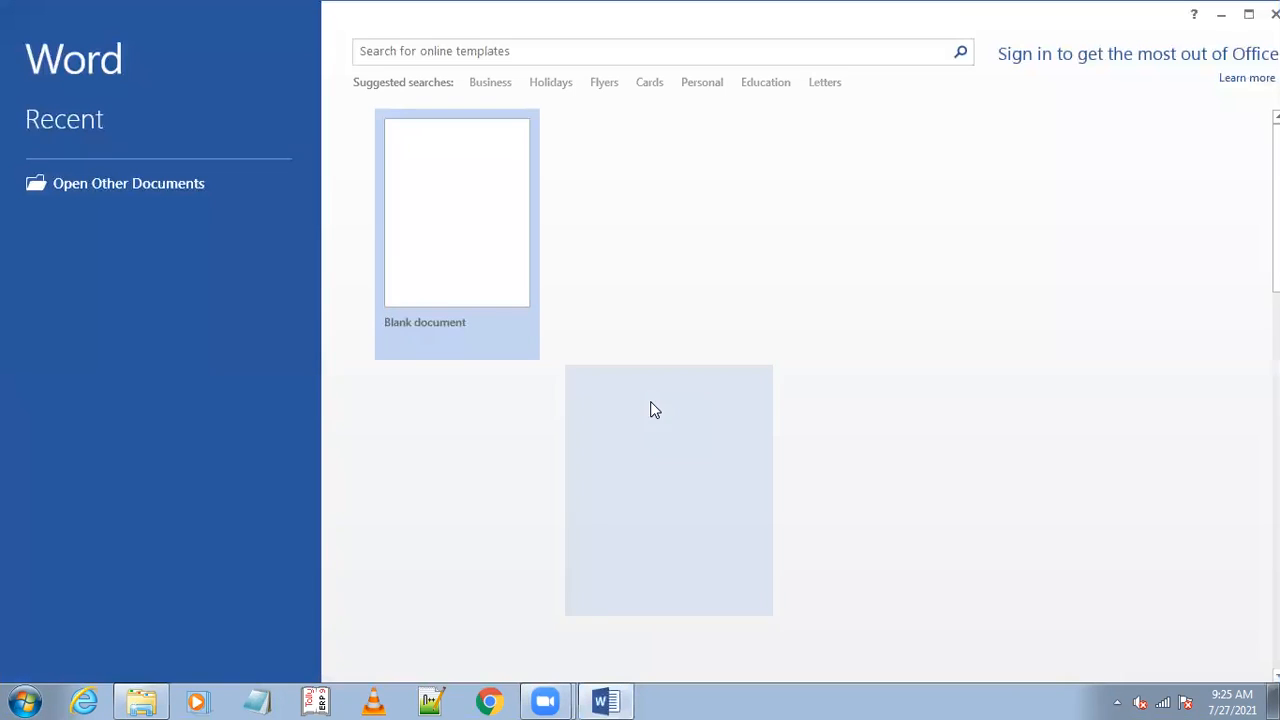
click(466, 272)
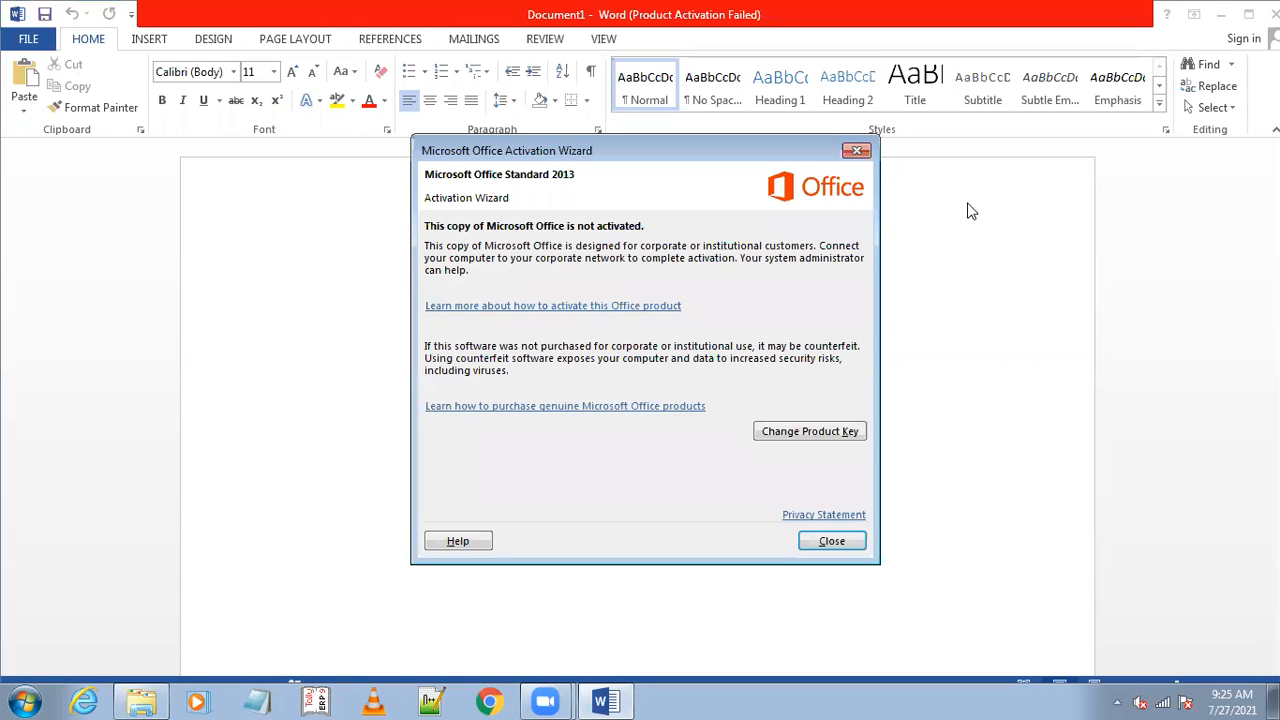
click(853, 150)
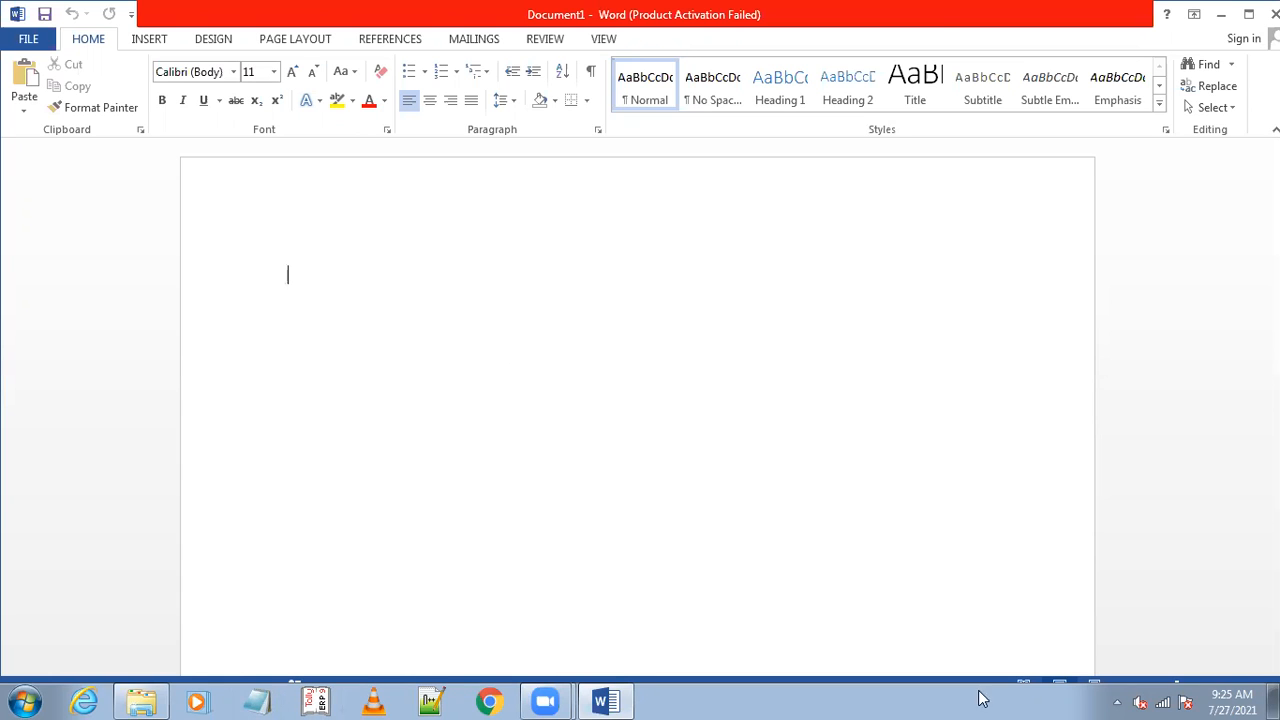
Show the desktop and launch RapidTyping from the "all softwares" folder
key(super+d)
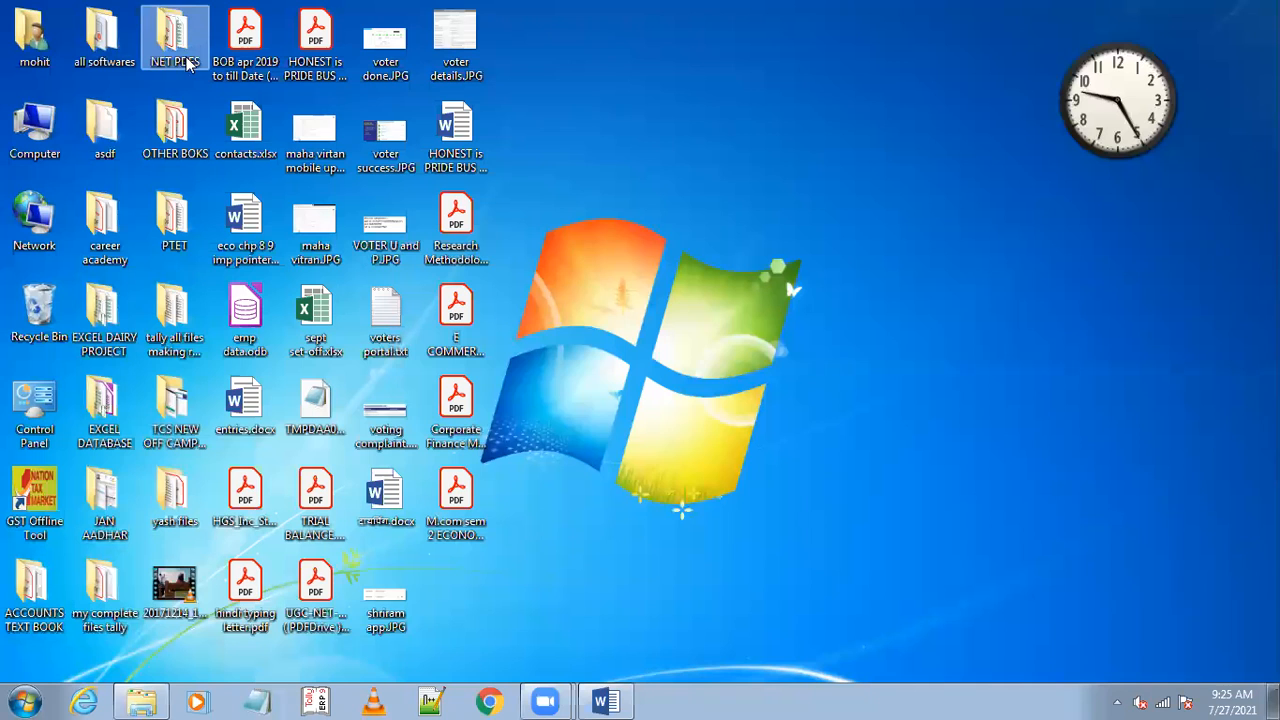
double_click(112, 42)
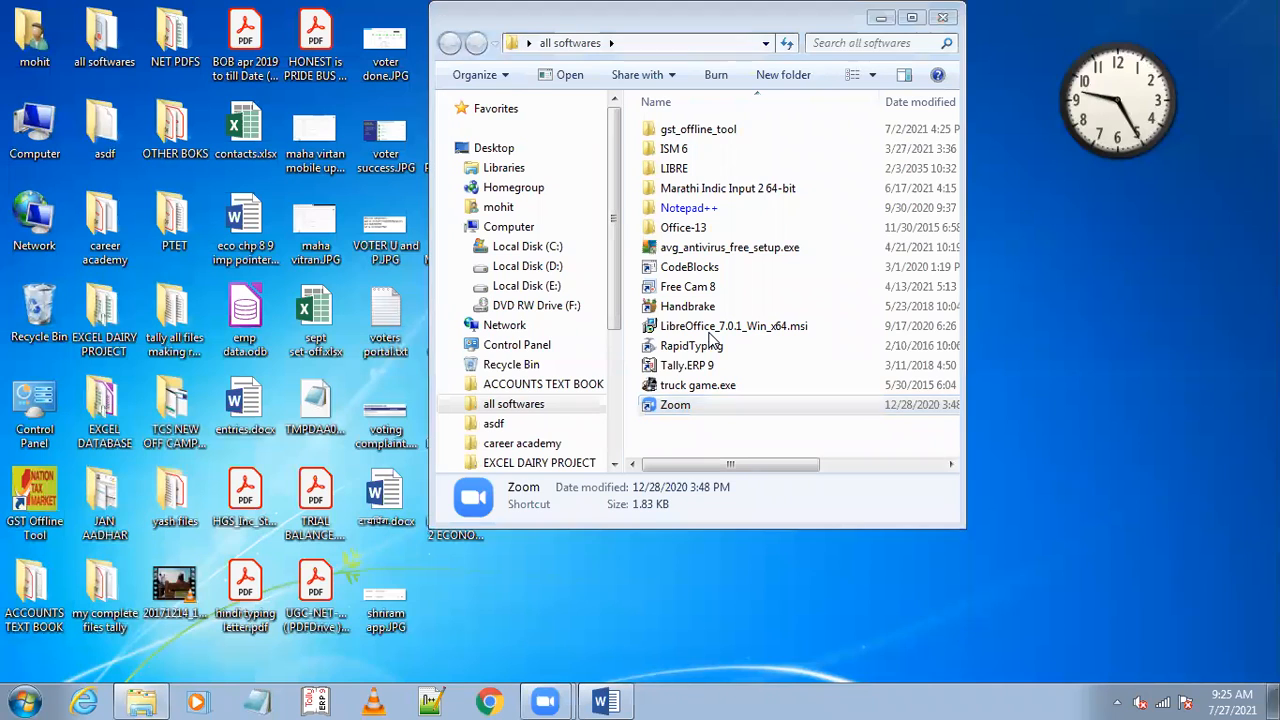
click(768, 432)
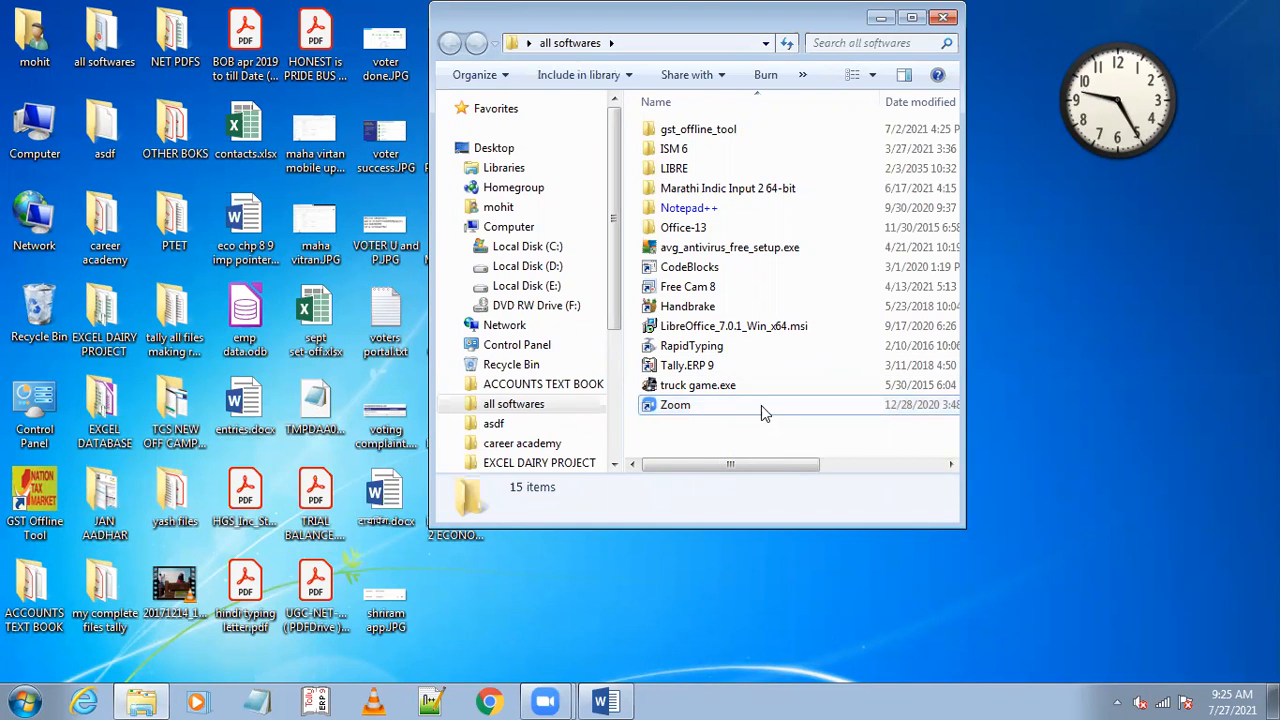
click(735, 350)
double_click(735, 352)
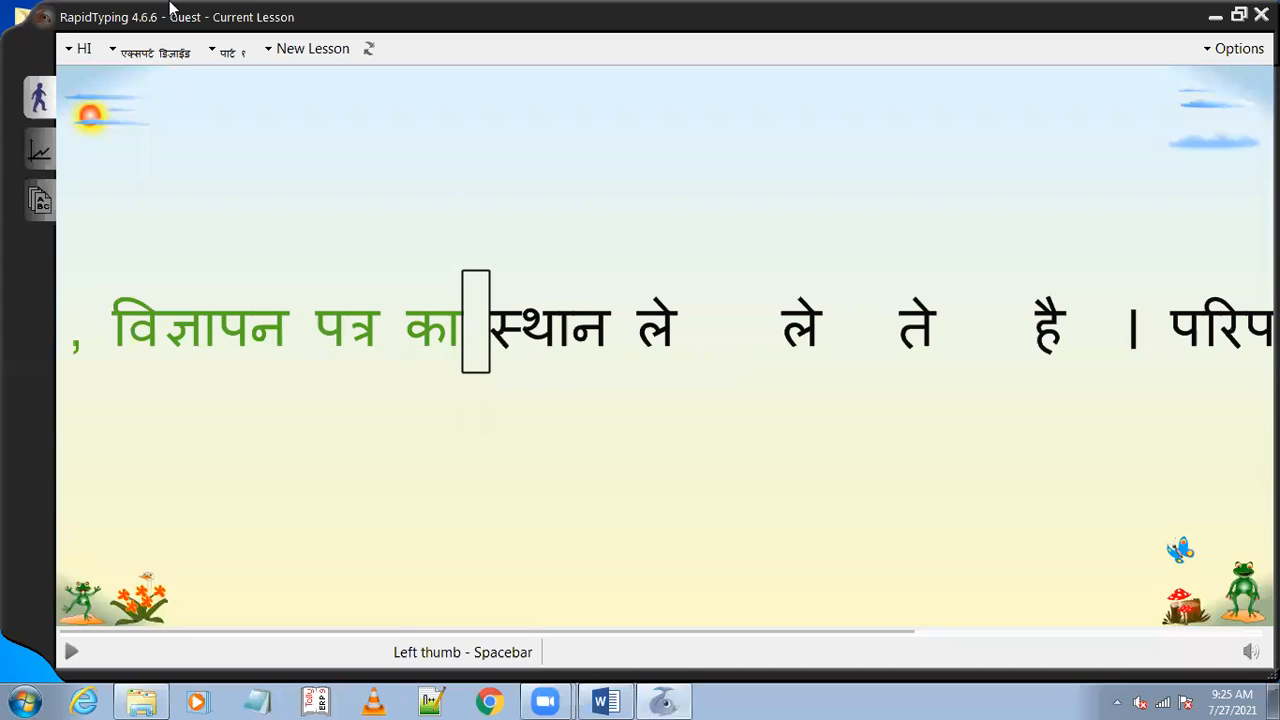
Switch the Hindi typing course to the Beginner level to display its keyboard layout, and minimize RapidTyping
click(367, 50)
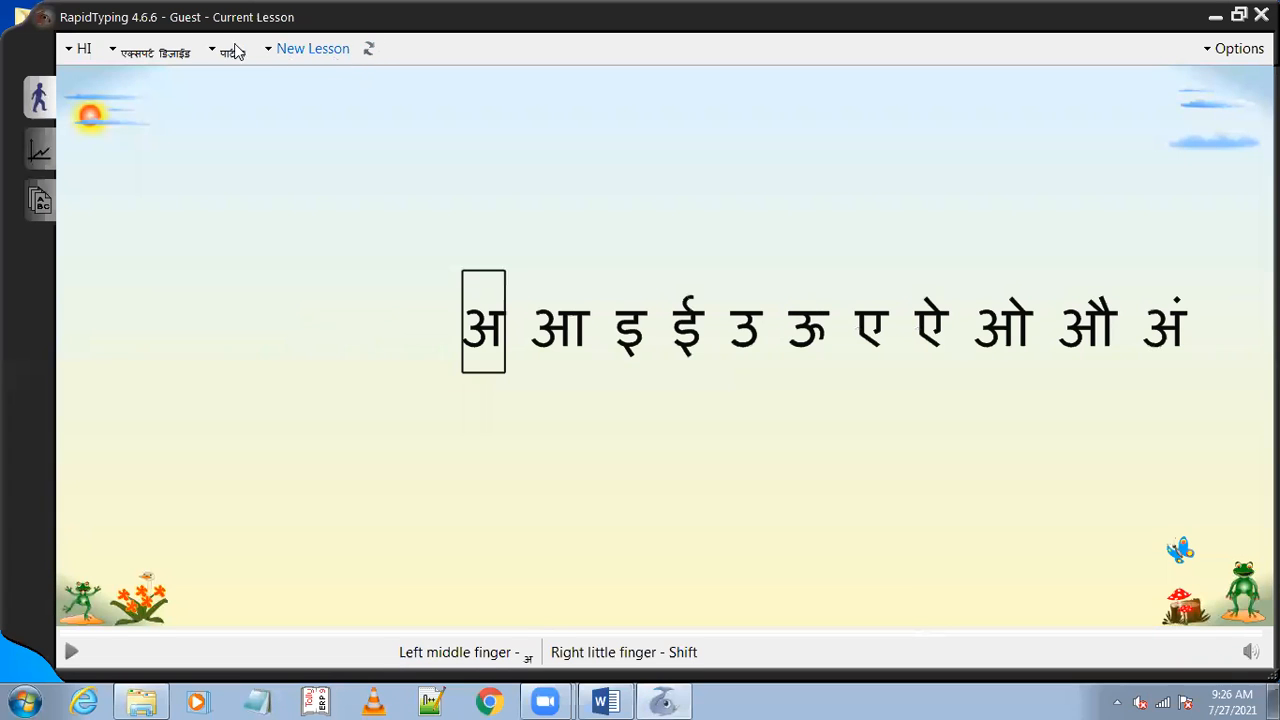
click(155, 53)
click(155, 78)
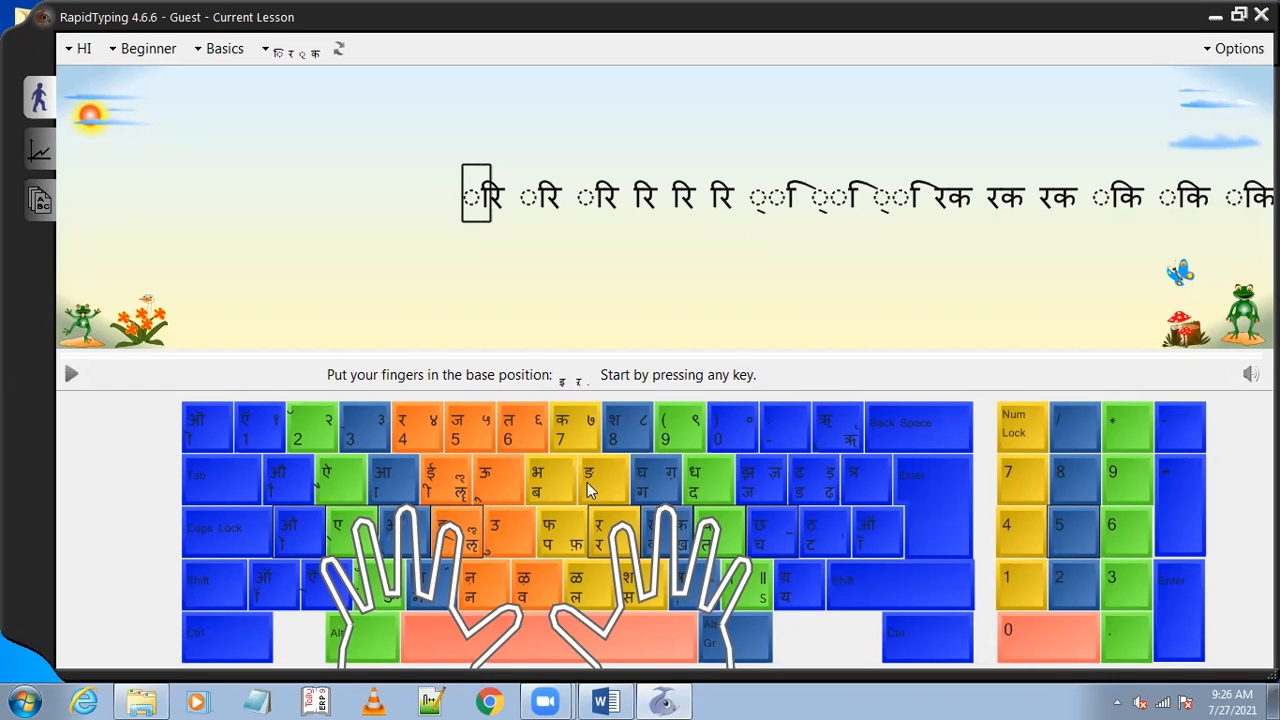
click(1215, 16)
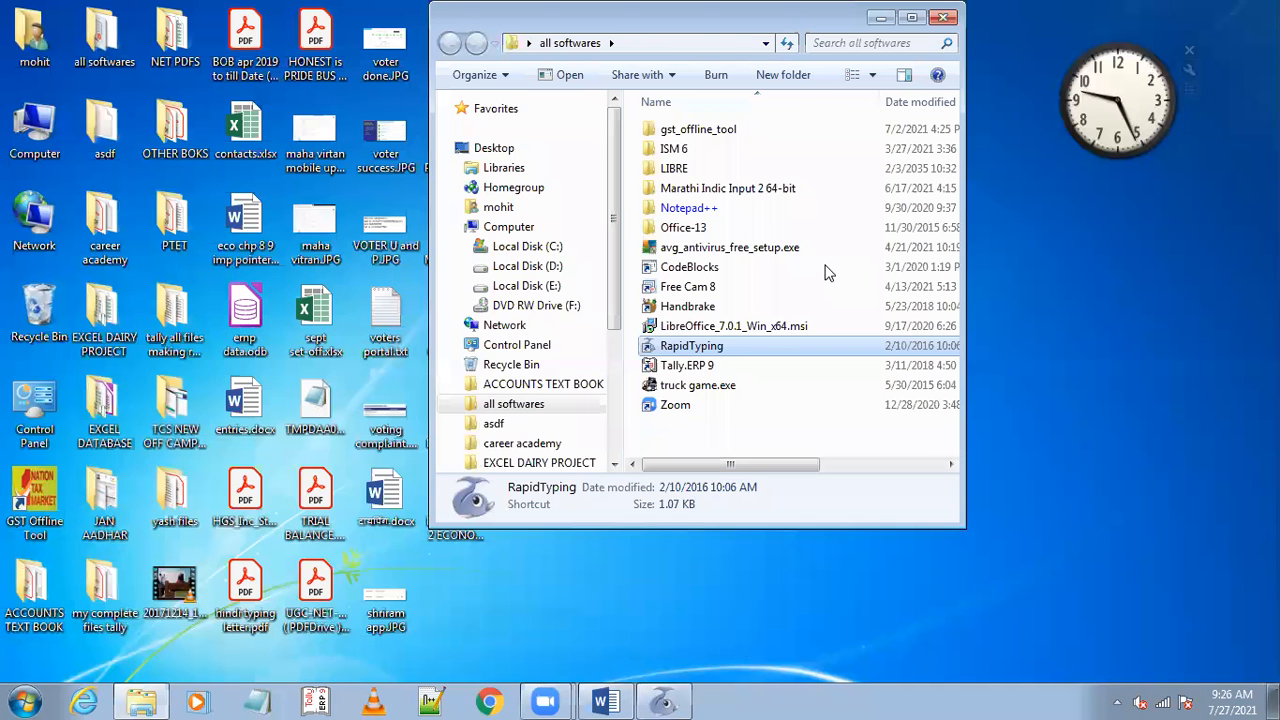
Return to the blank Word document and set the font to the theme font Mangal (Body)
click(596, 700)
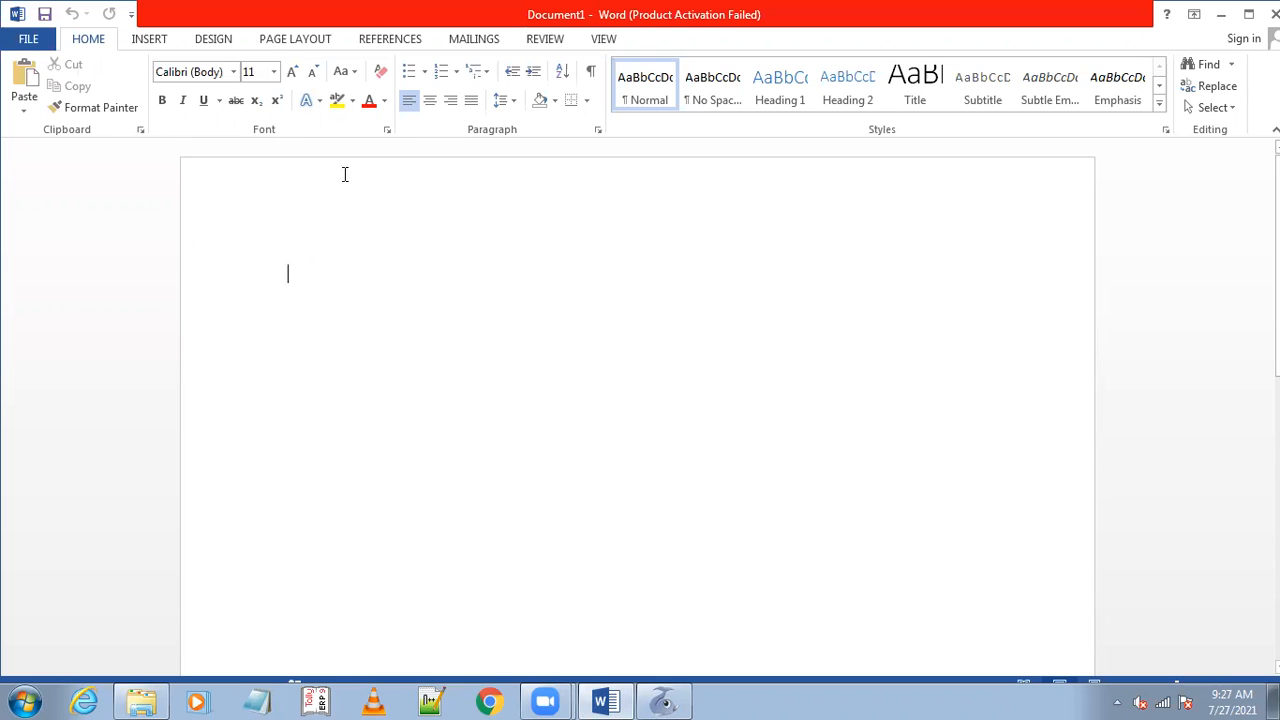
click(232, 76)
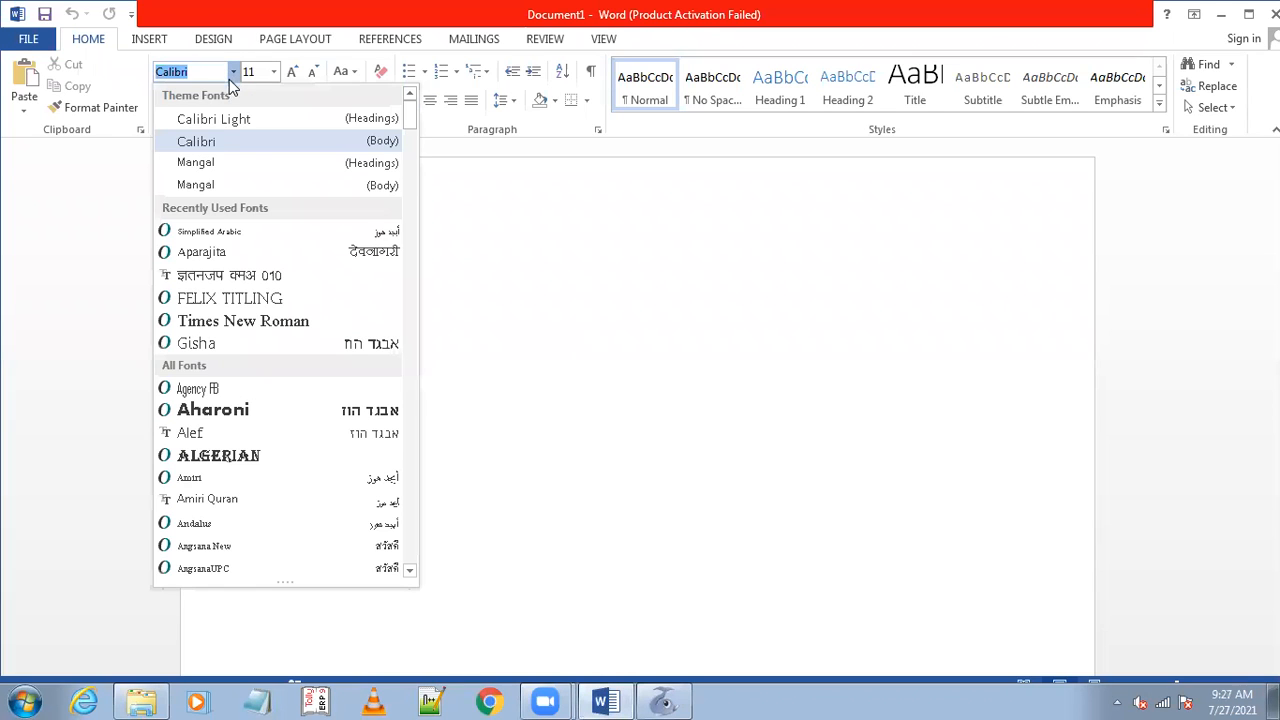
click(196, 185)
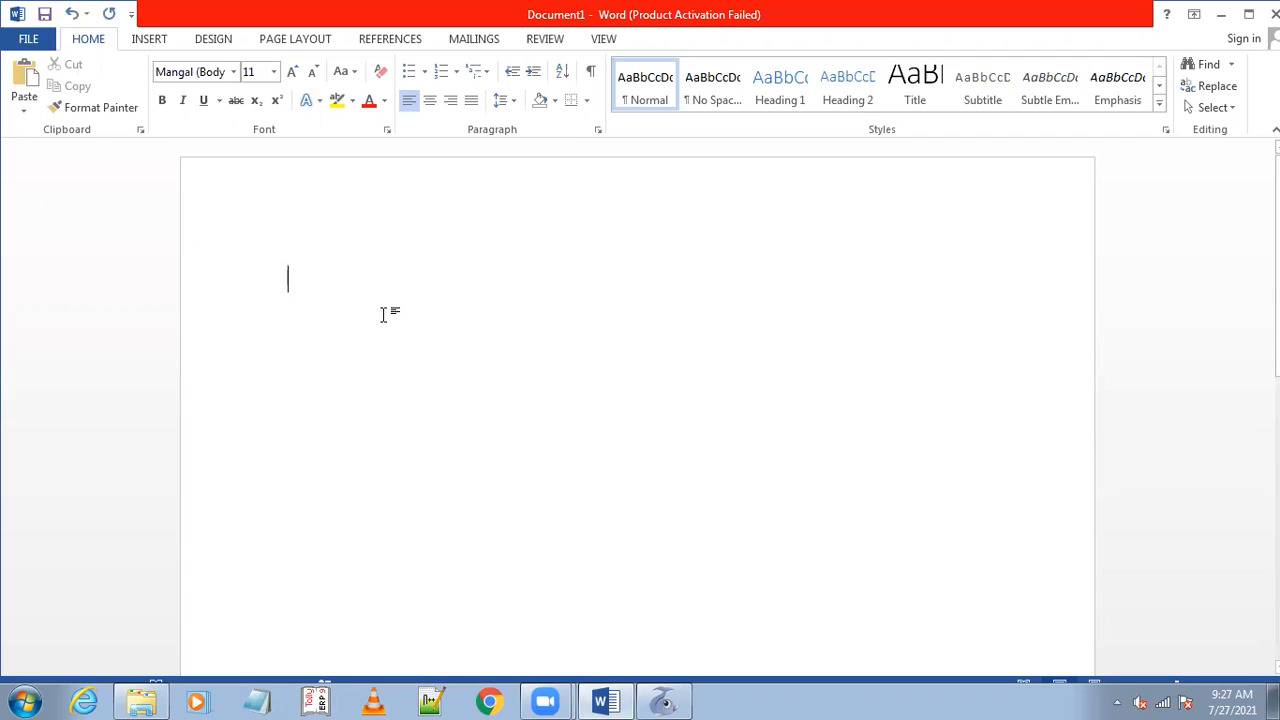
Test the current keyboard input by entering "jkkjkk" in the document and erase it
text(jkkjkk)
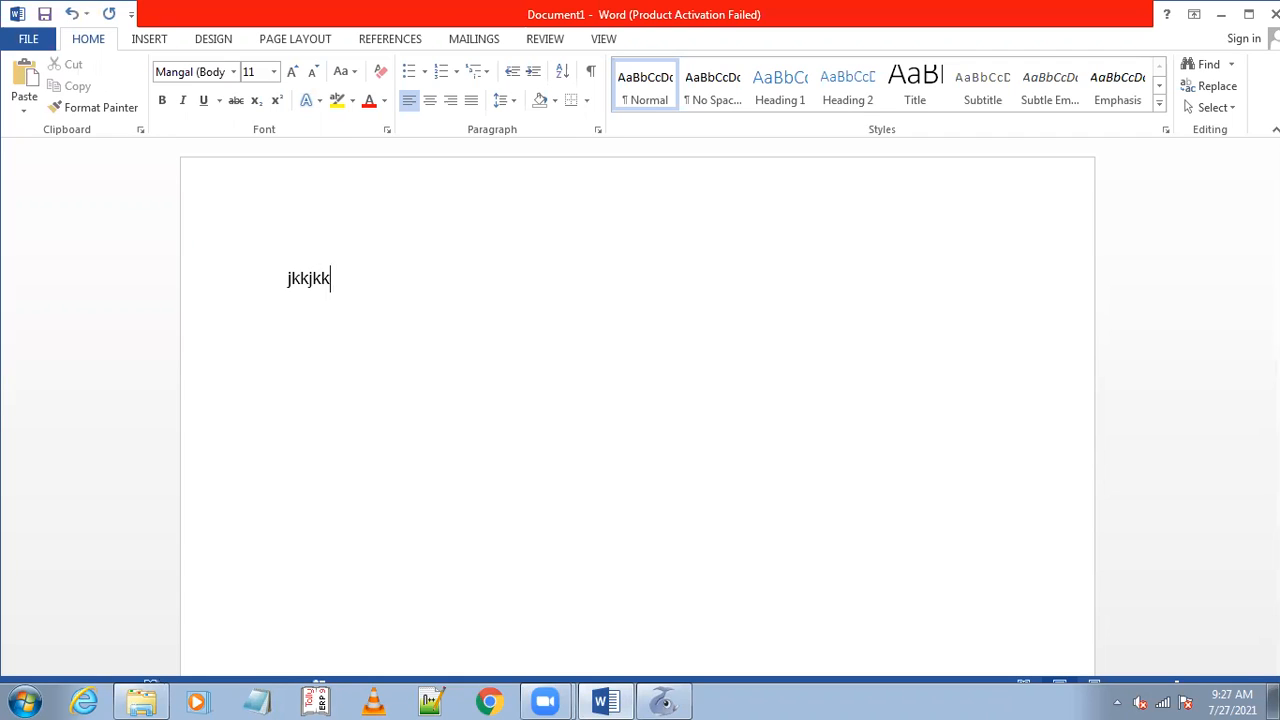
key(BackSpace)
key(BackSpace)
key(BackSpace)
key(BackSpace)
key(BackSpace)
key(BackSpace)
Test Devanagari input by entering "रकककरररर" in the document and erase it
text(रककरररर)
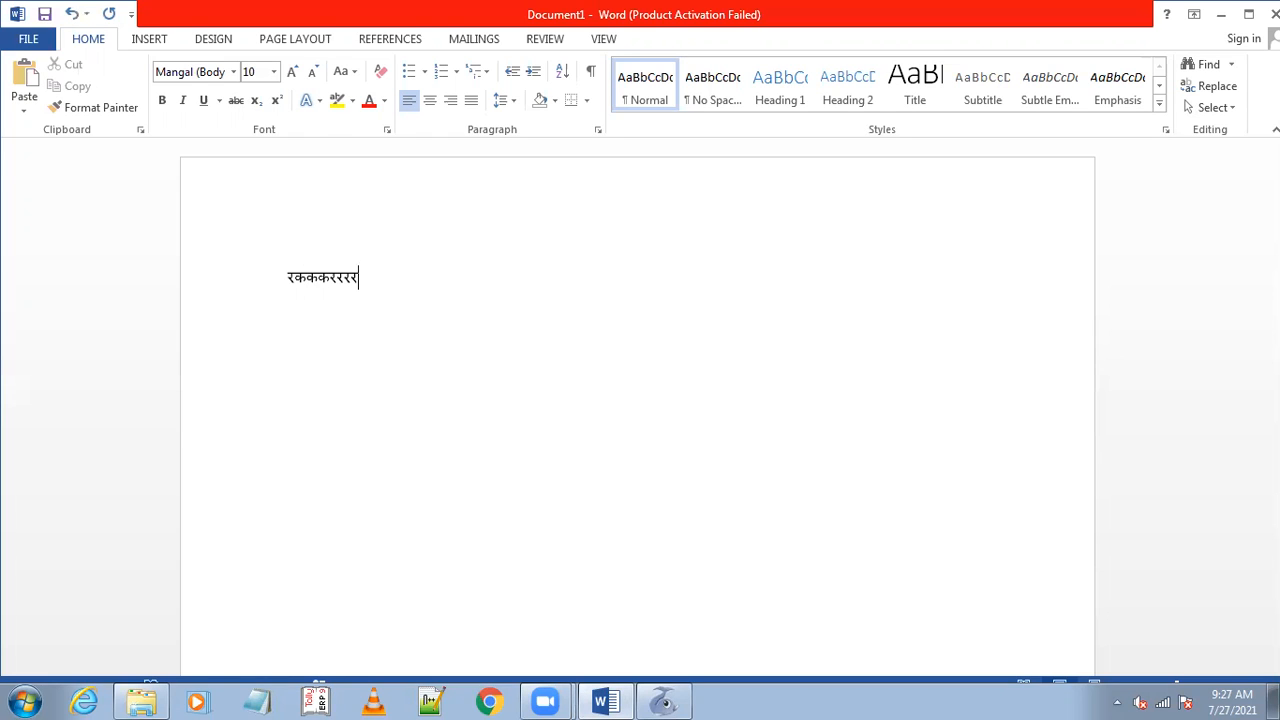
key(BackSpace)
key(BackSpace)
key(BackSpace)
key(BackSpace)
key(BackSpace)
key(BackSpace)
key(BackSpace)
key(BackSpace)
key(BackSpace)
key(BackSpace)
Set the font to Mangal from the complete list of fonts
click(233, 71)
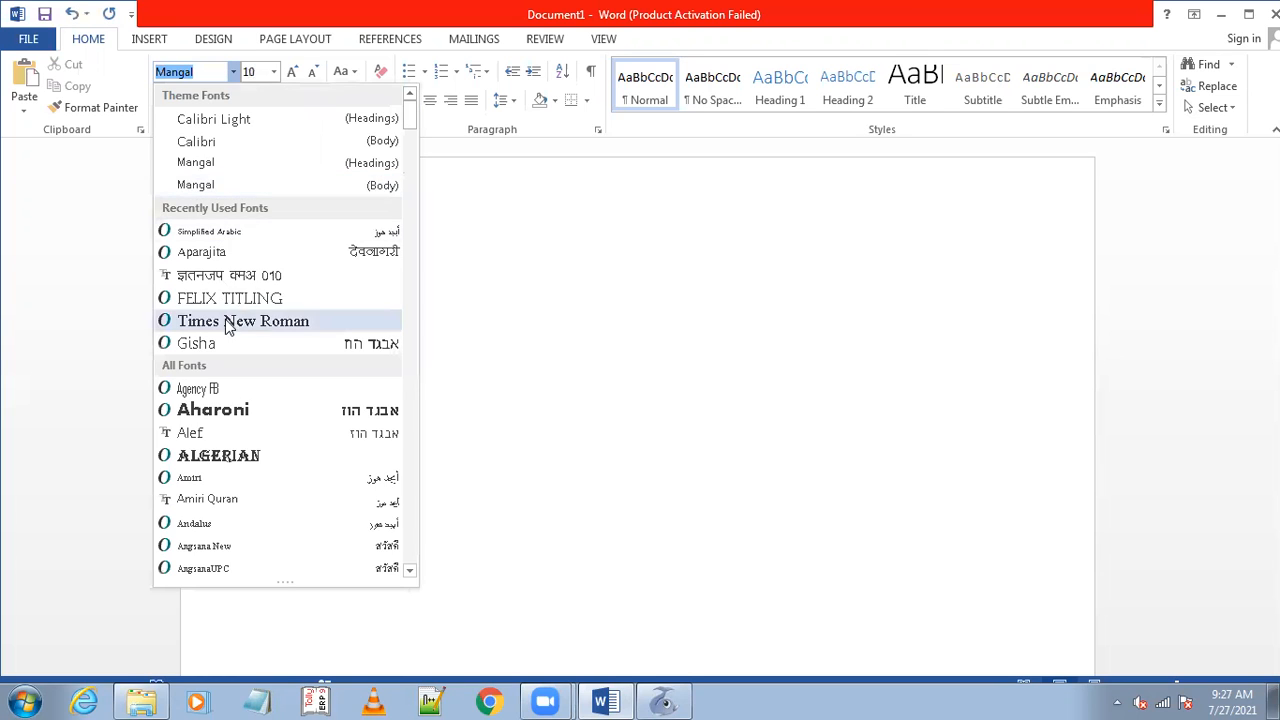
scroll(210, 505, down, 3)
scroll(210, 505, down, 1)
scroll(240, 146, up, 3)
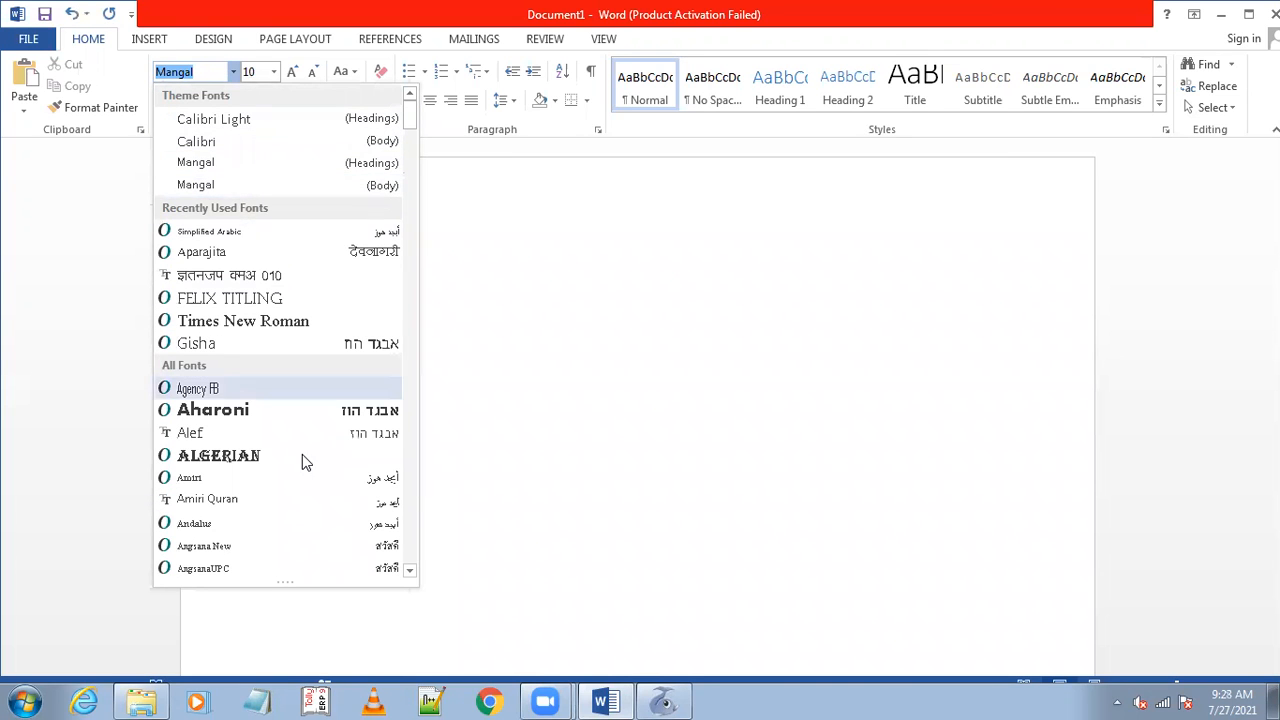
scroll(302, 454, down, 15)
scroll(305, 454, down, 20)
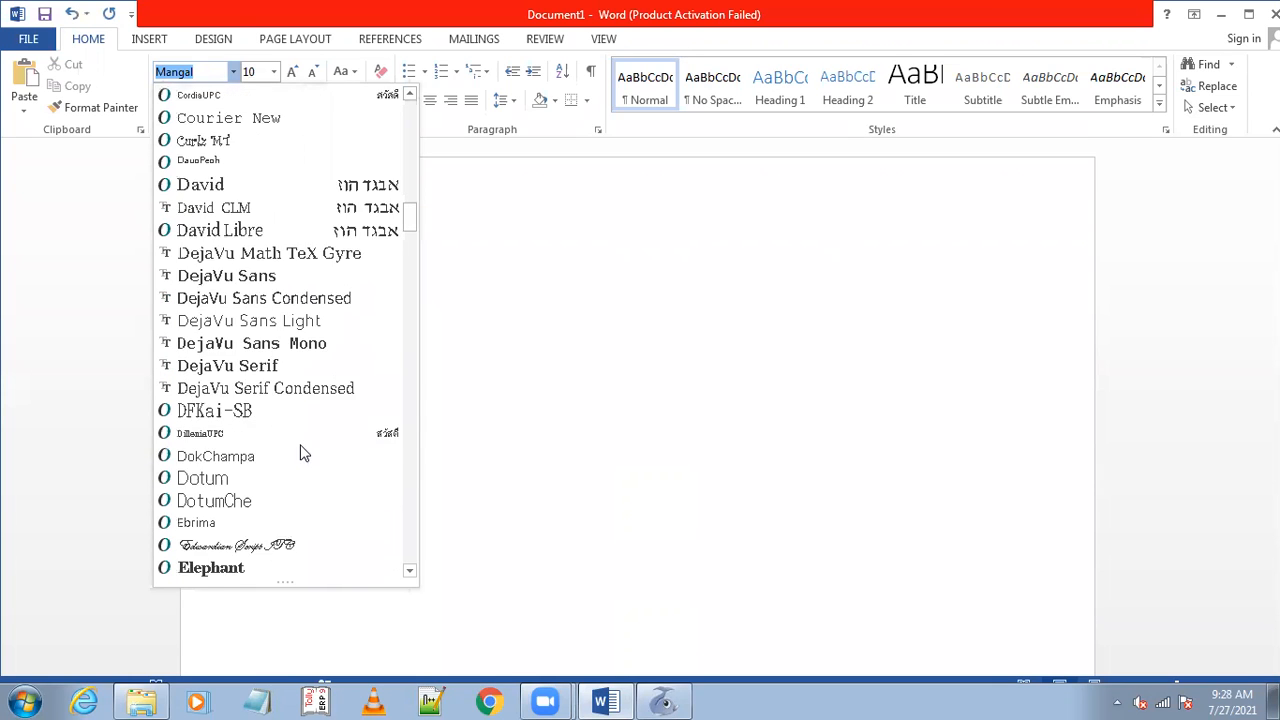
scroll(305, 454, down, 10)
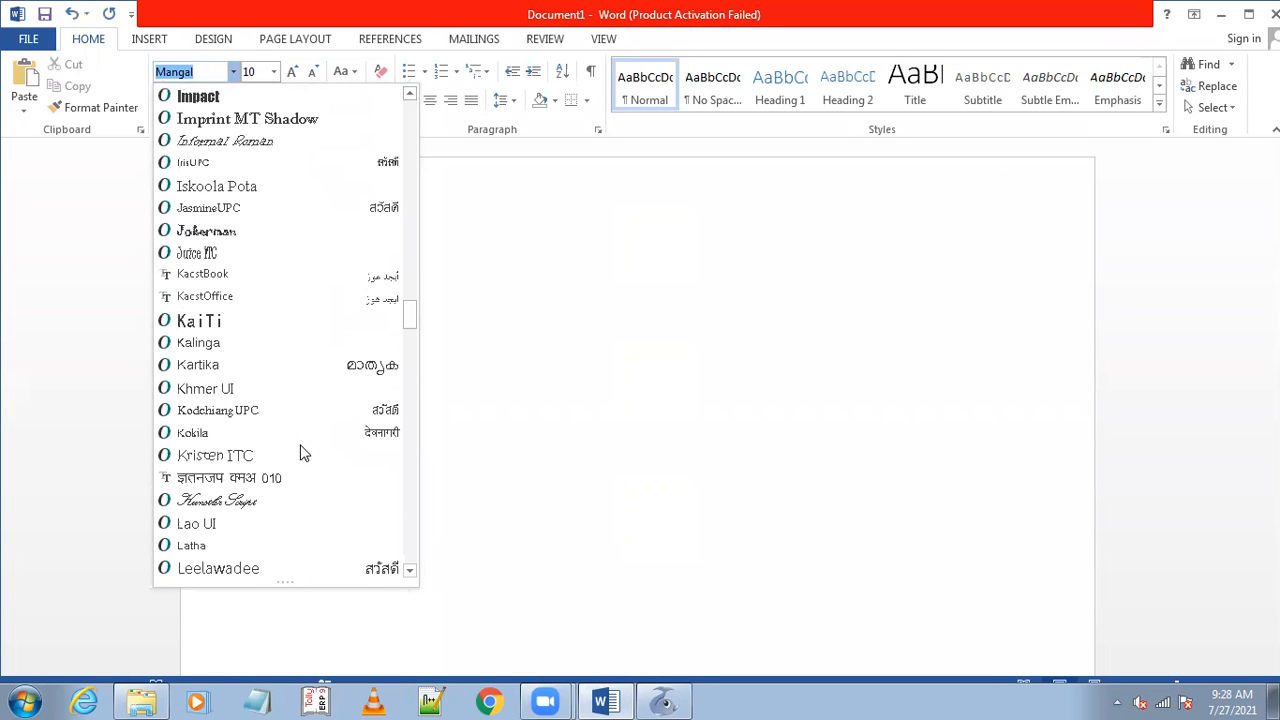
scroll(208, 515, down, 6)
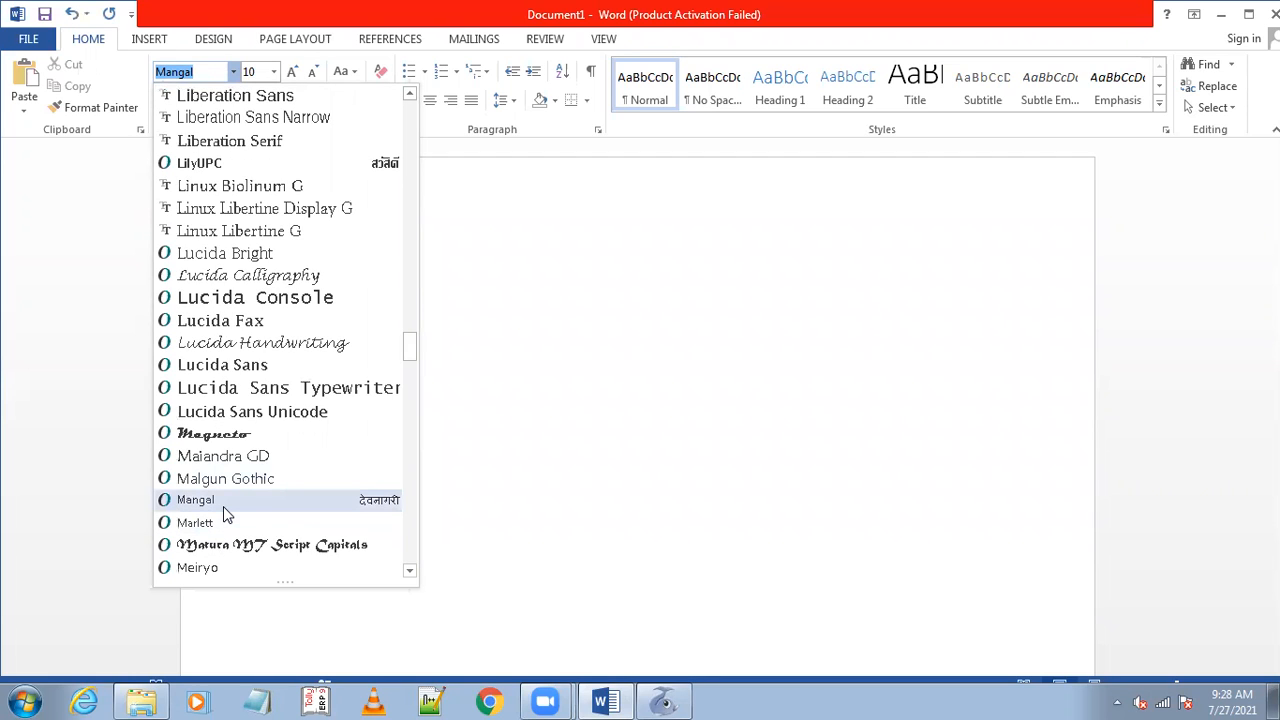
click(223, 506)
Write a Marathi self-introduction: a sentence stating the person's name, followed by "मी भारत देशात राहतो."
text(करप)
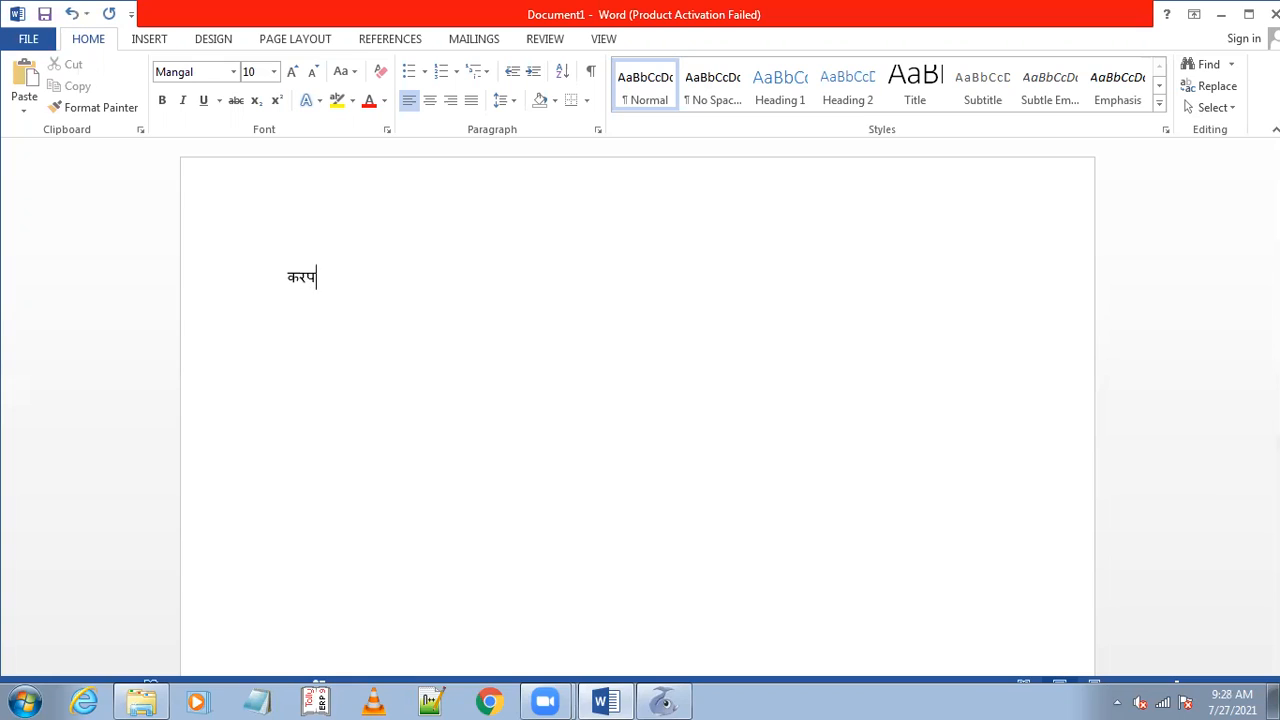
key(BackSpace)
text(माझा नाव मोहित )
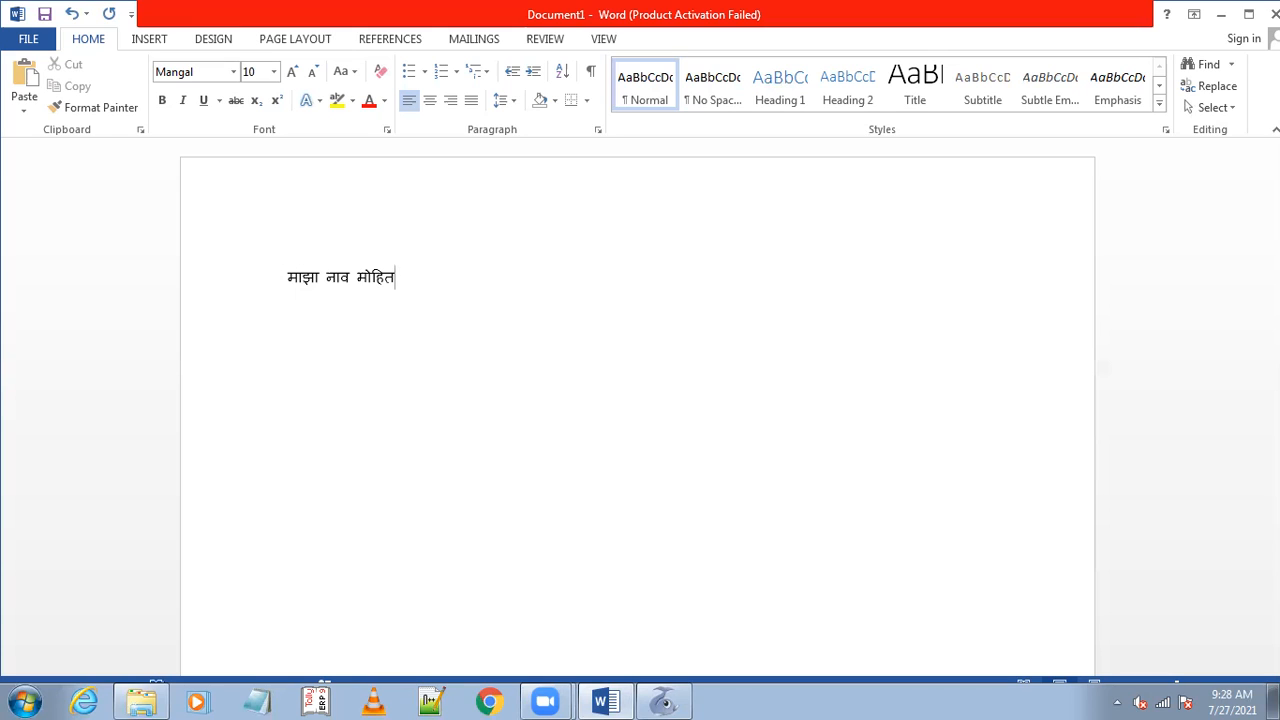
text(आहे. मी भारत दे)
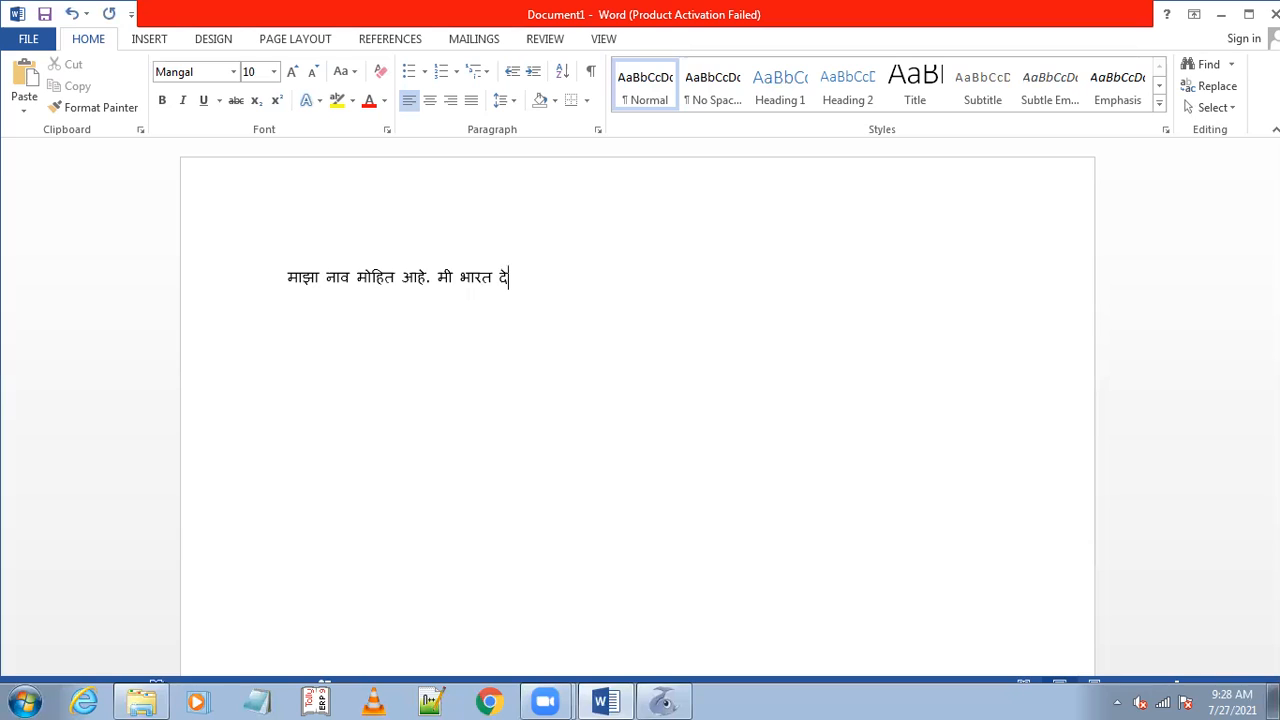
text(श )
text(या)
key(BackSpace)
key(BackSpace)
key(BackSpace)
key(BackSpace)
text(ात राहतो.)
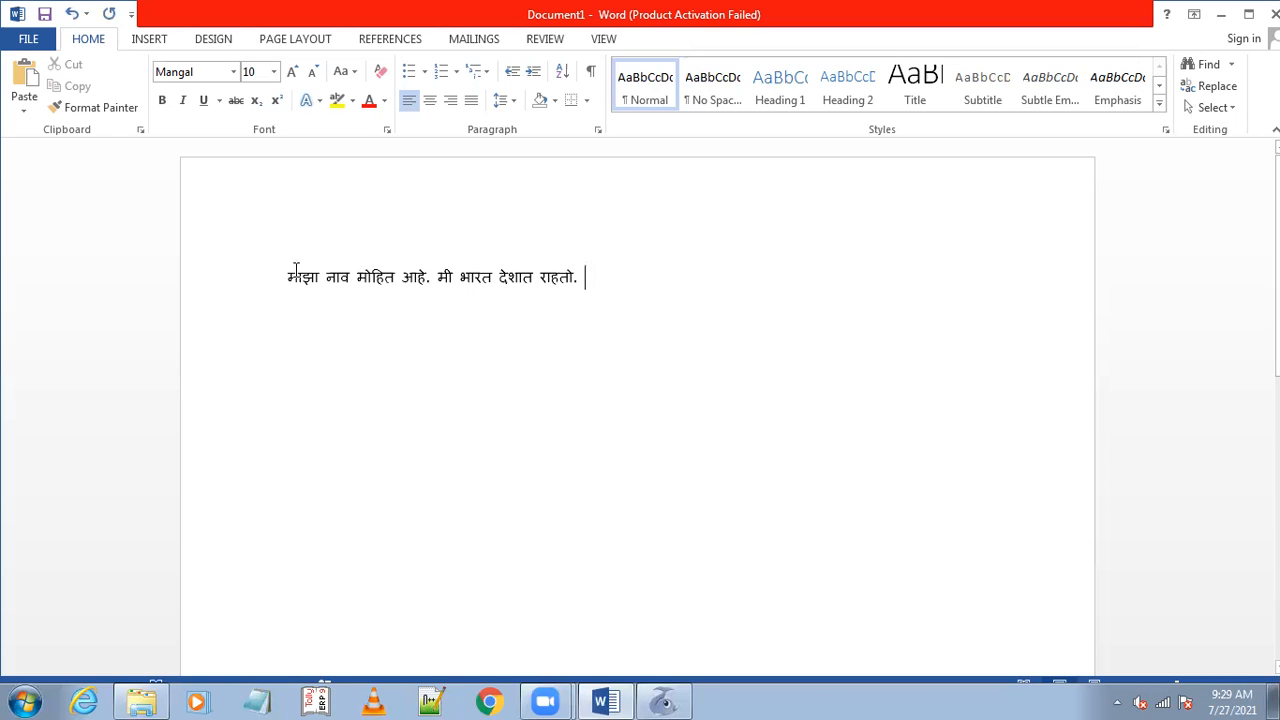
drag(287, 277, 661, 270)
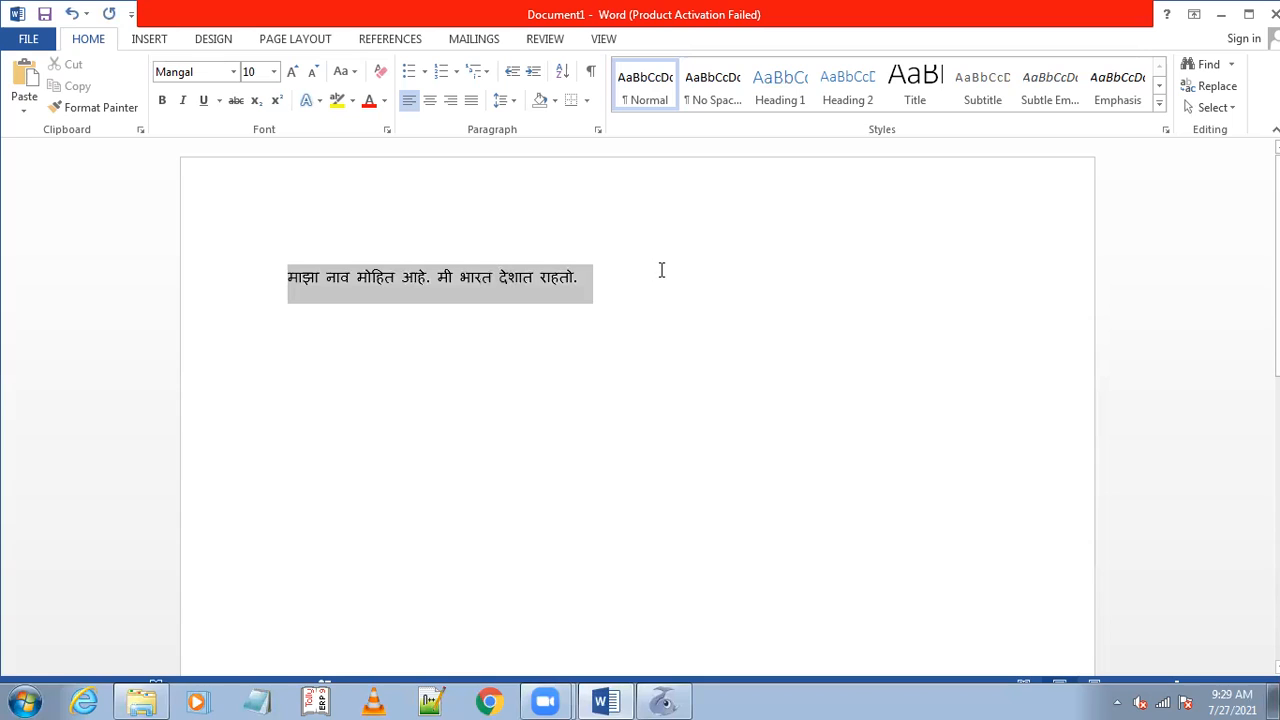
click(551, 346)
click(596, 259)
key(Return)
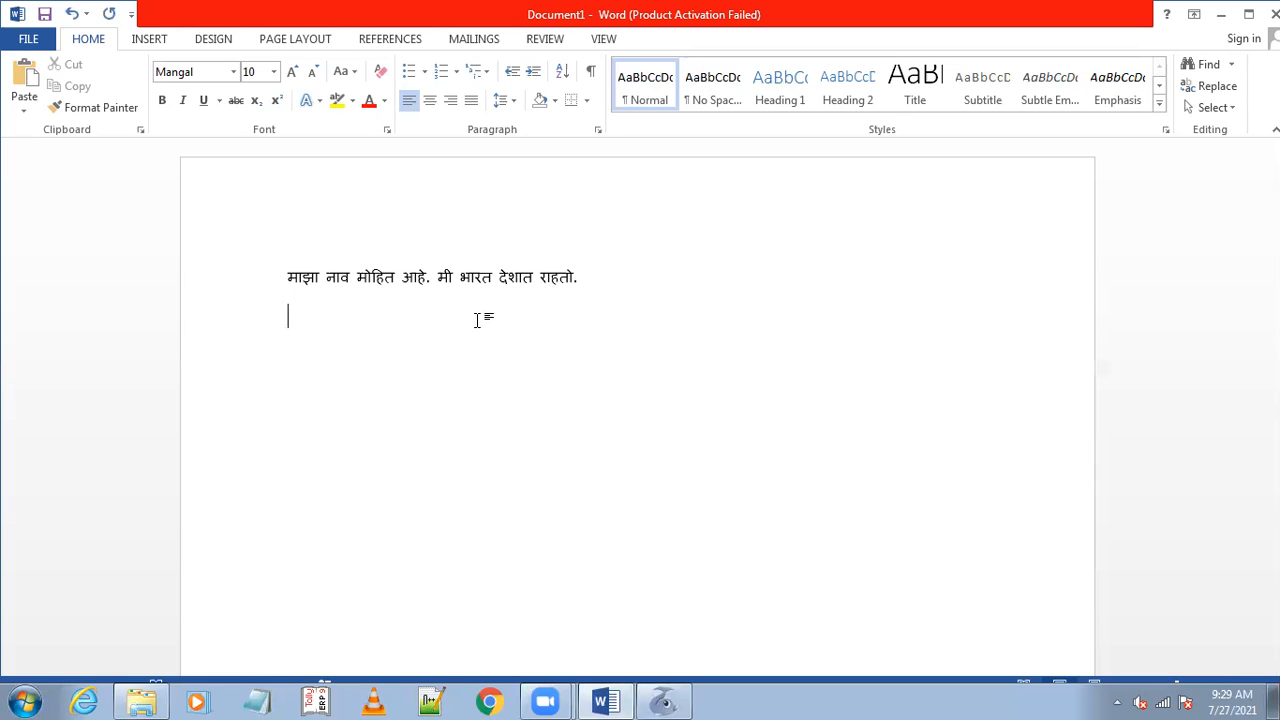
text(123456789)
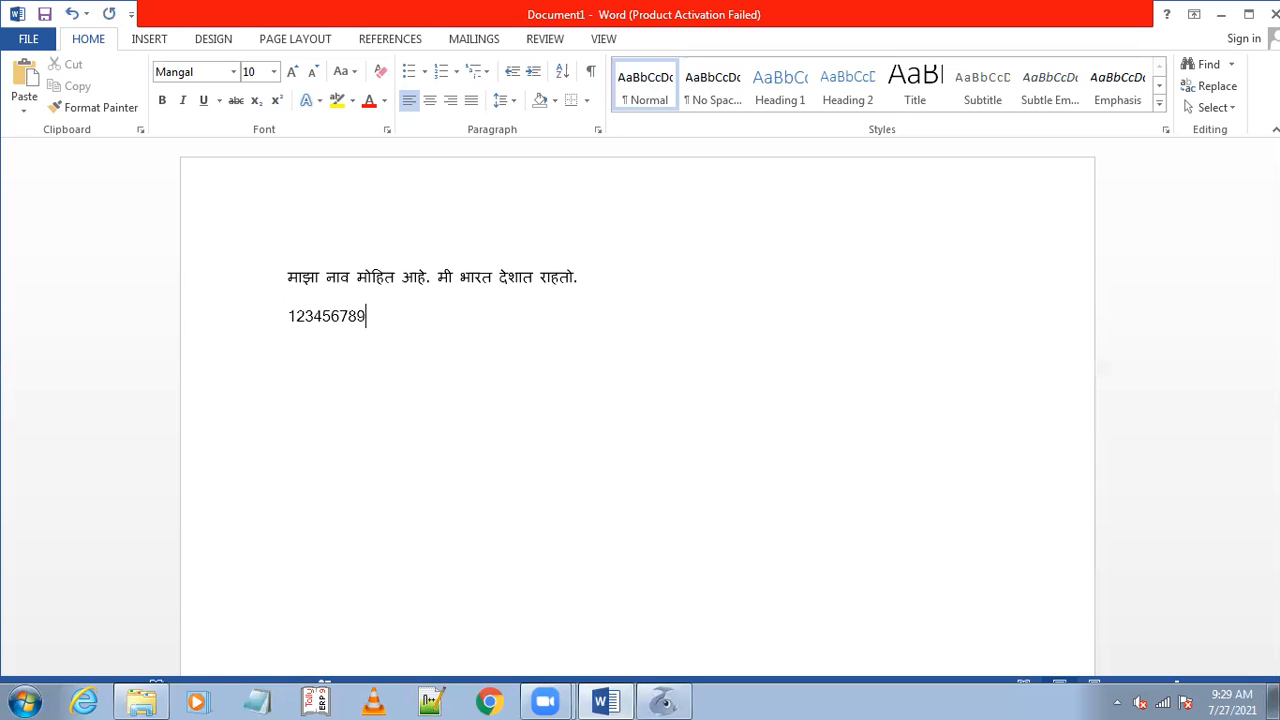
text(0)
key(Return)
Search the installed programs for "on" and launch the On-Screen Keyboard
click(4, 698)
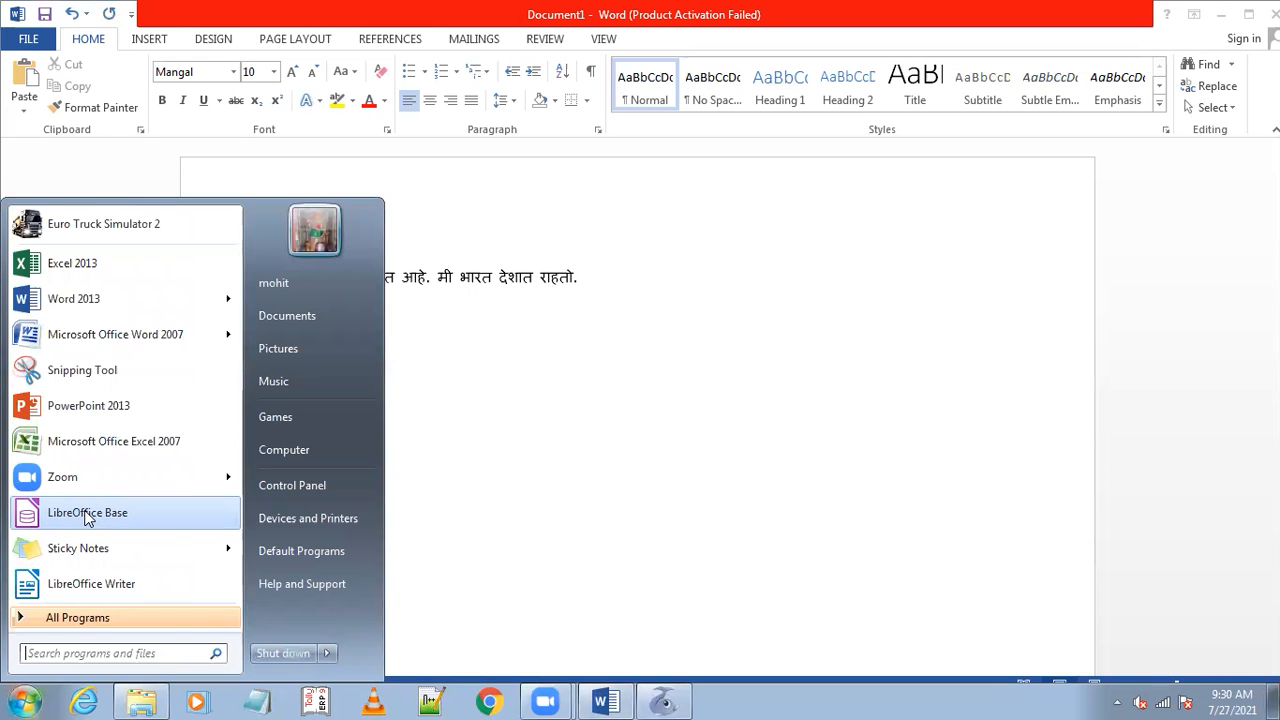
text(on)
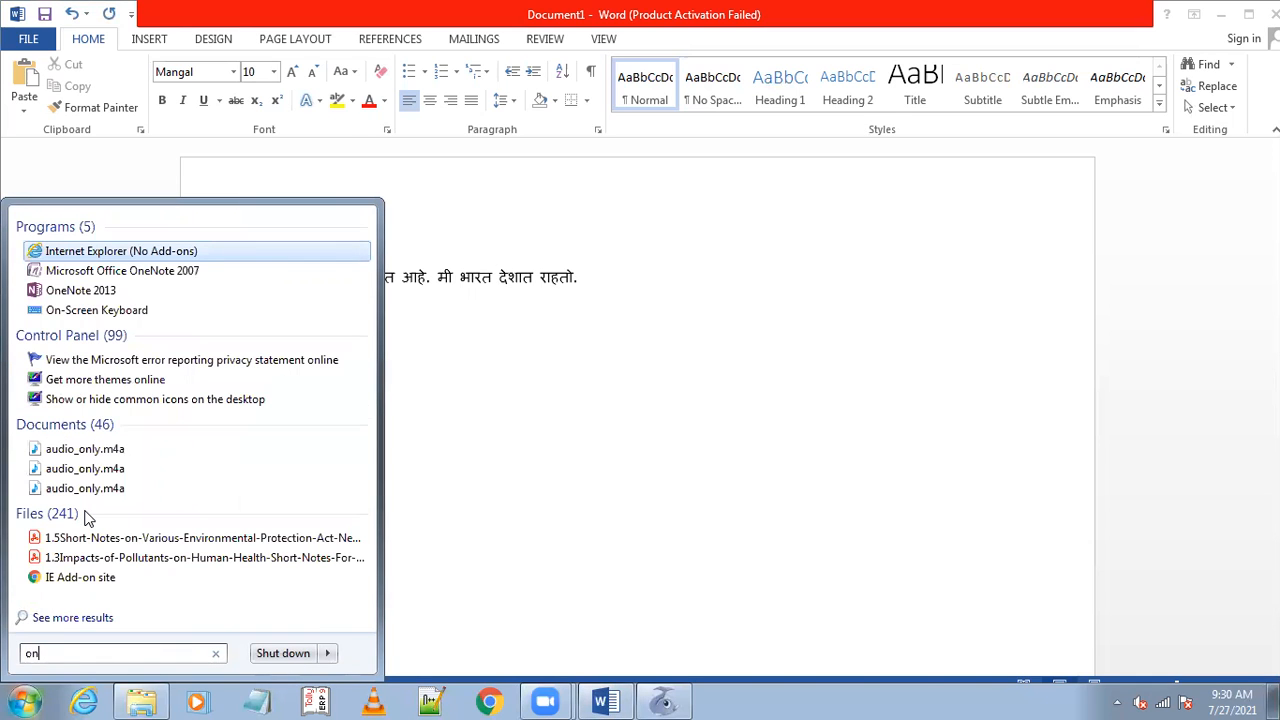
key(Down)
key(Down)
key(Down)
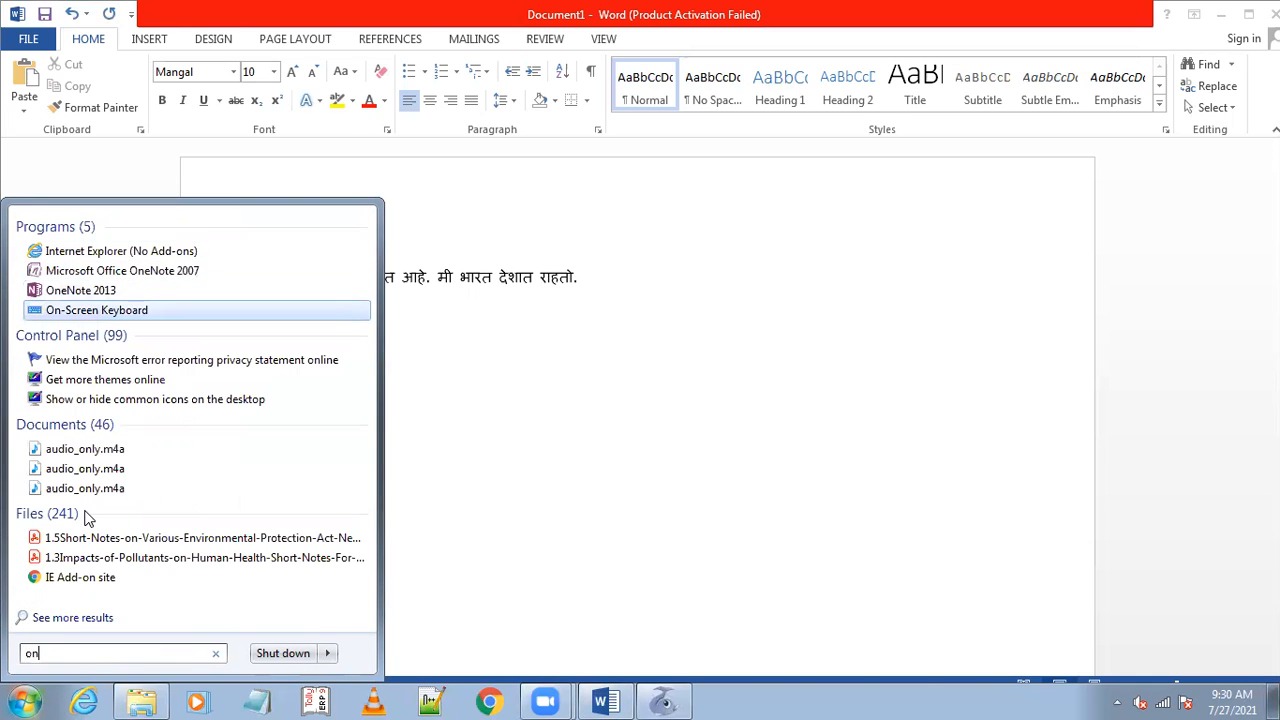
key(Return)
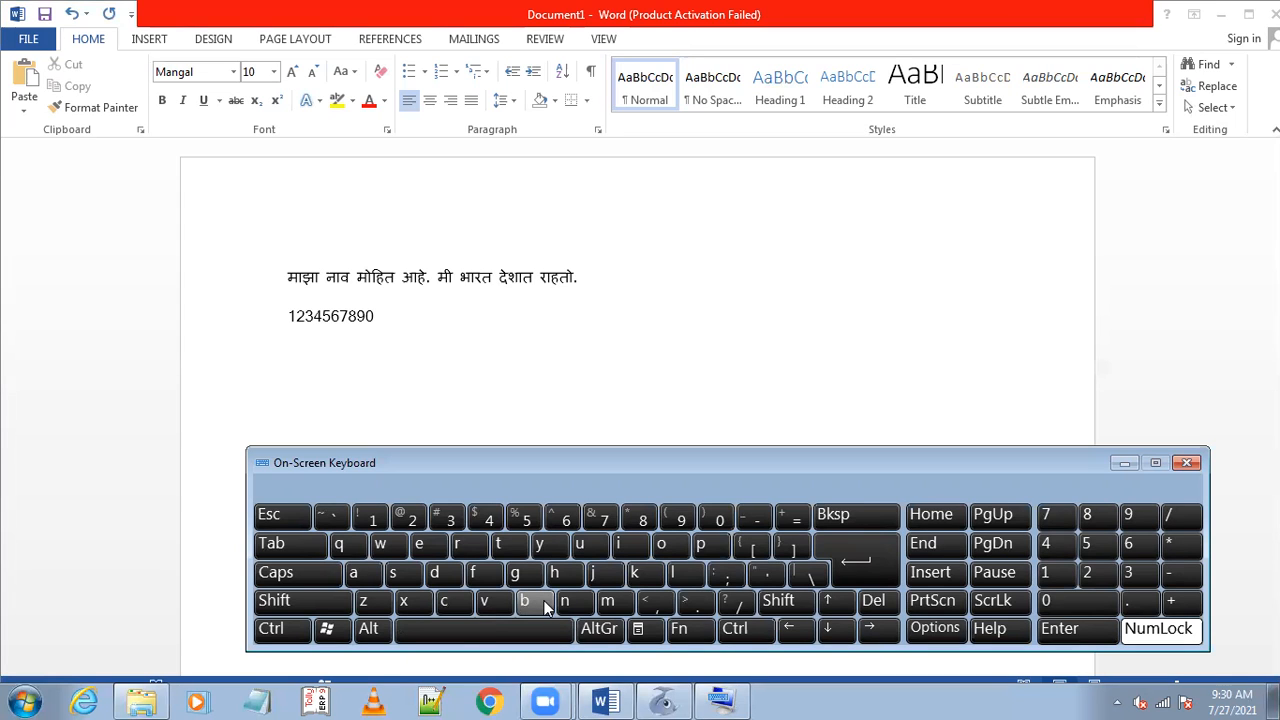
Examine the AltGr characters and the Devanagari key layout on the On-Screen Keyboard
click(600, 630)
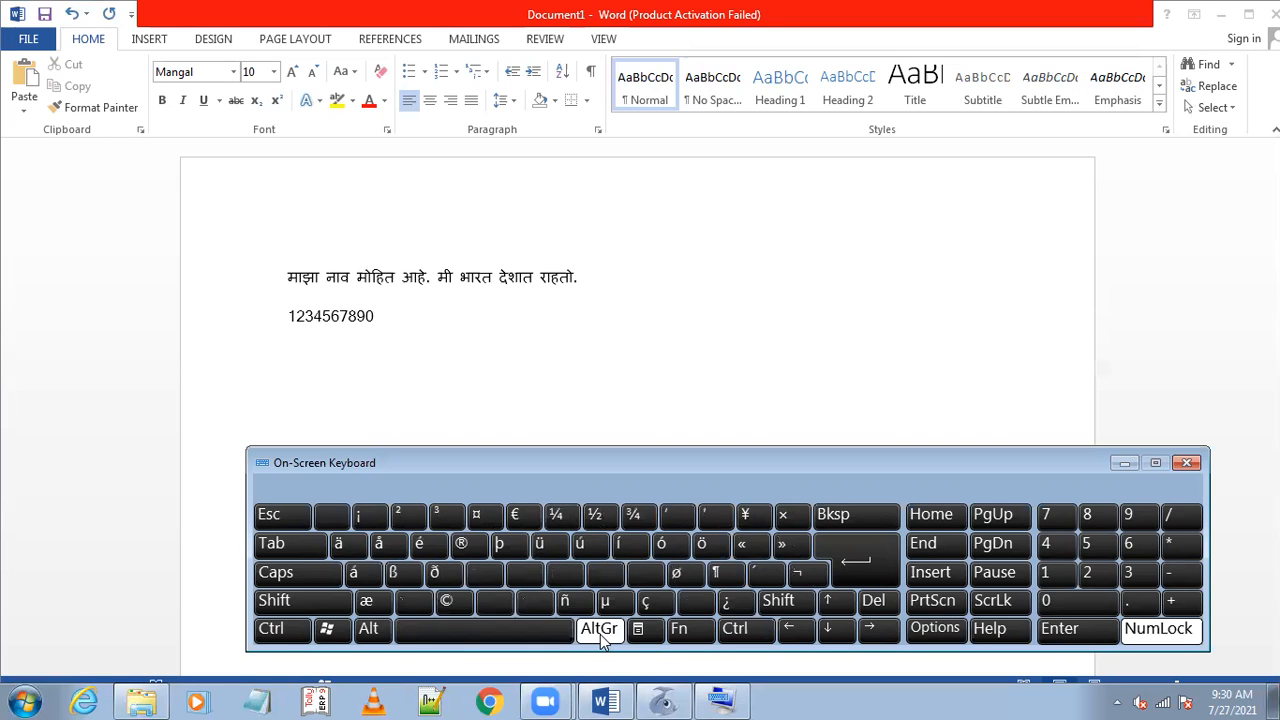
click(600, 630)
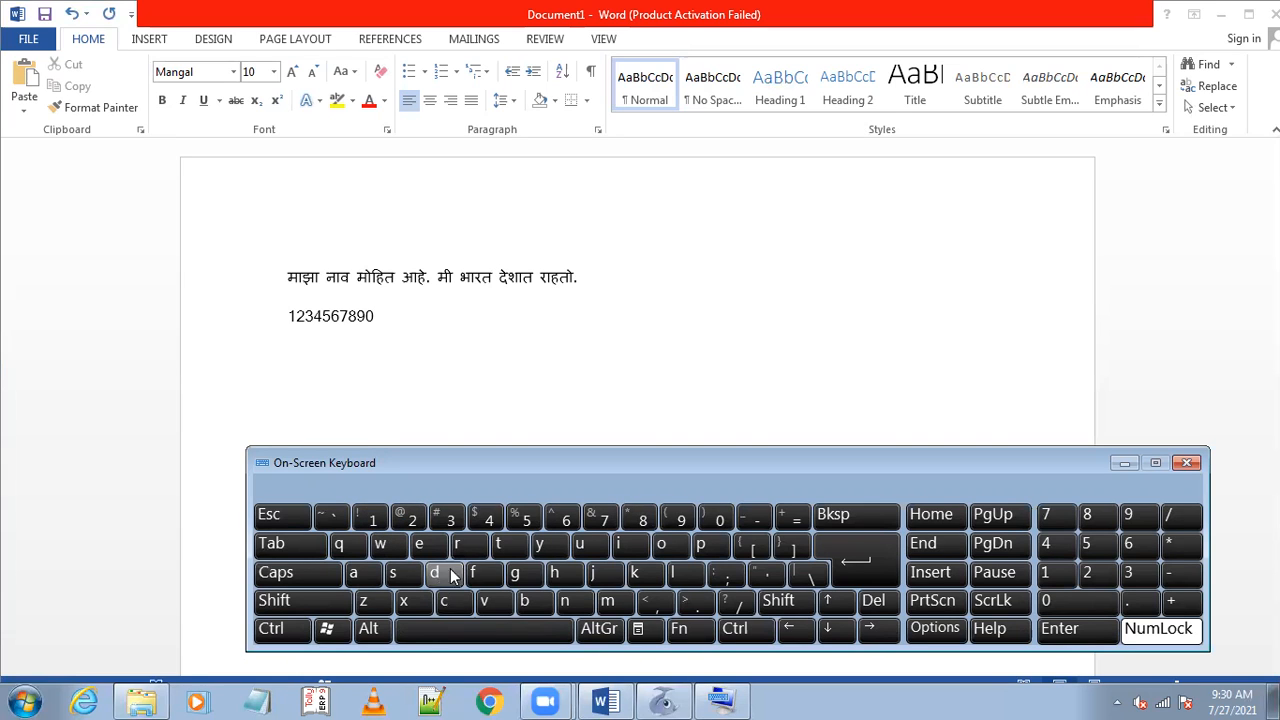
click(457, 362)
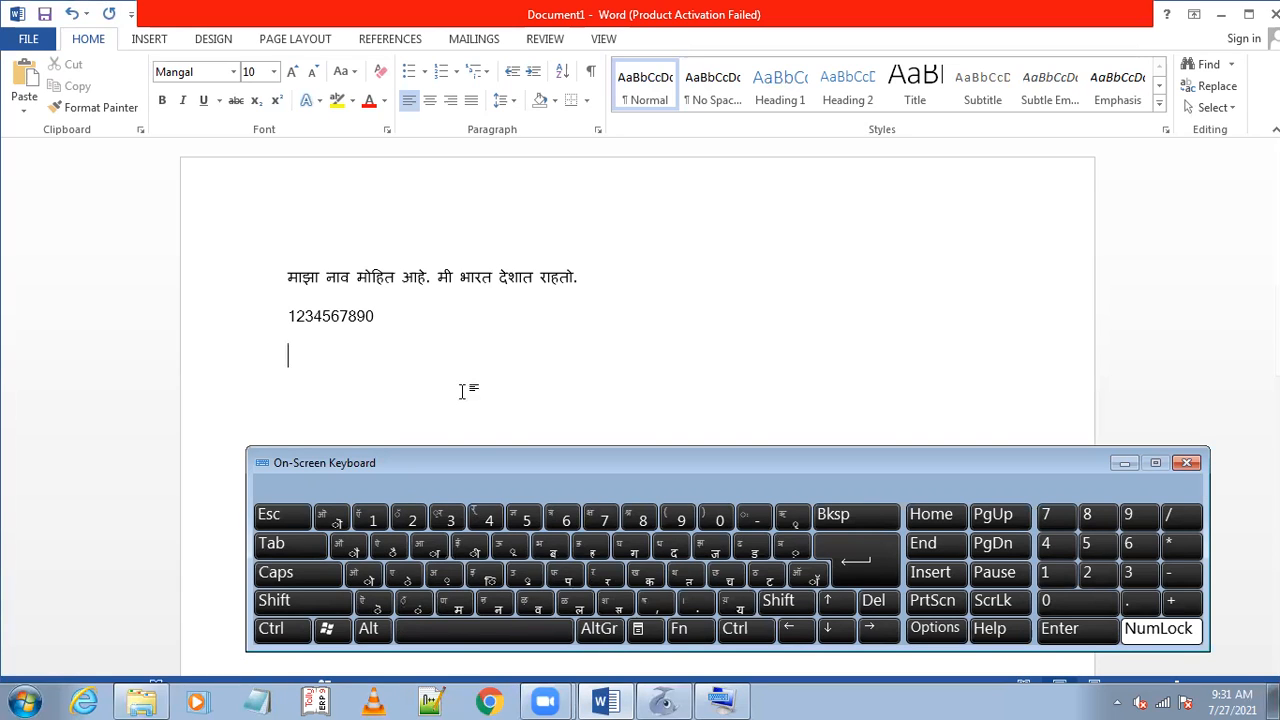
click(504, 466)
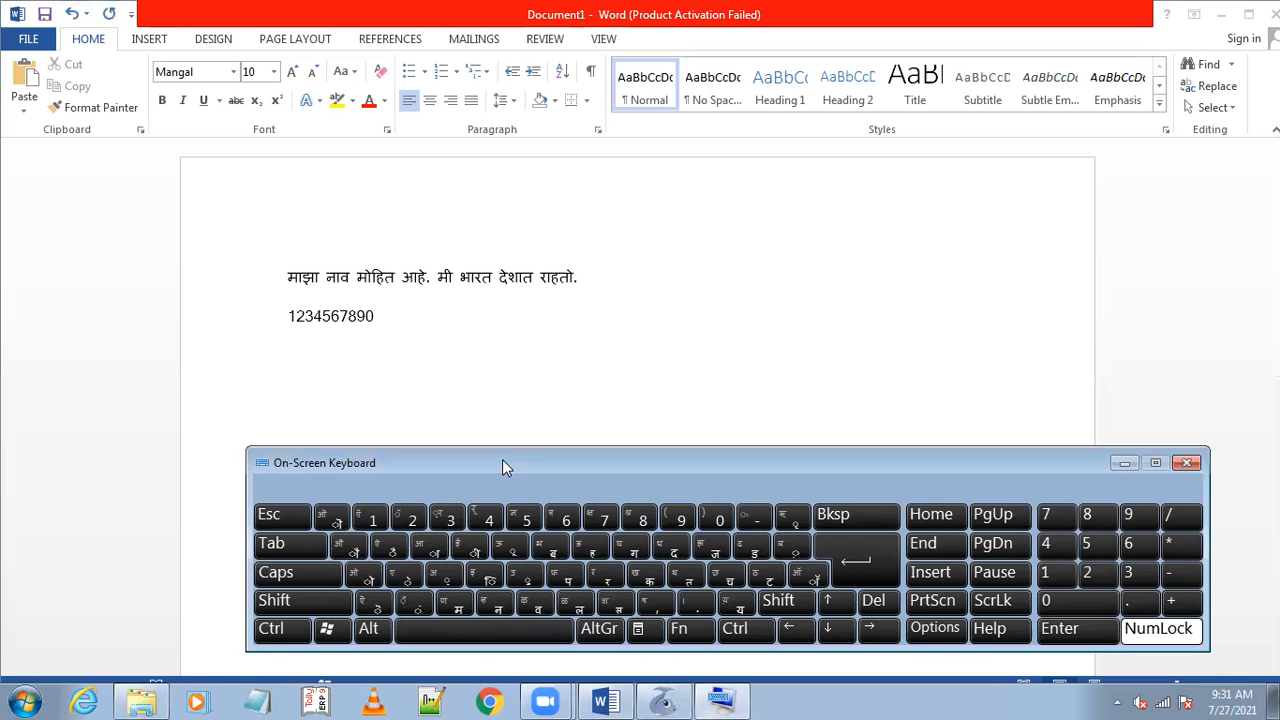
click(421, 352)
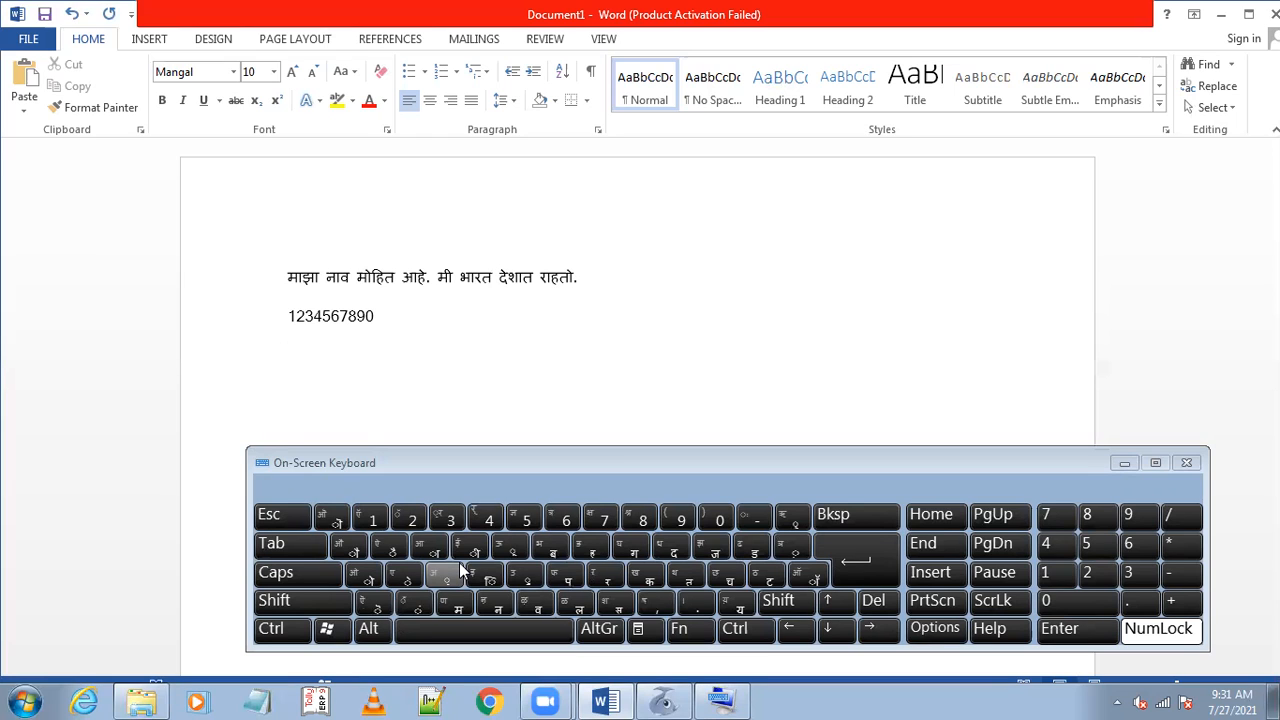
text(१२३४५६७)
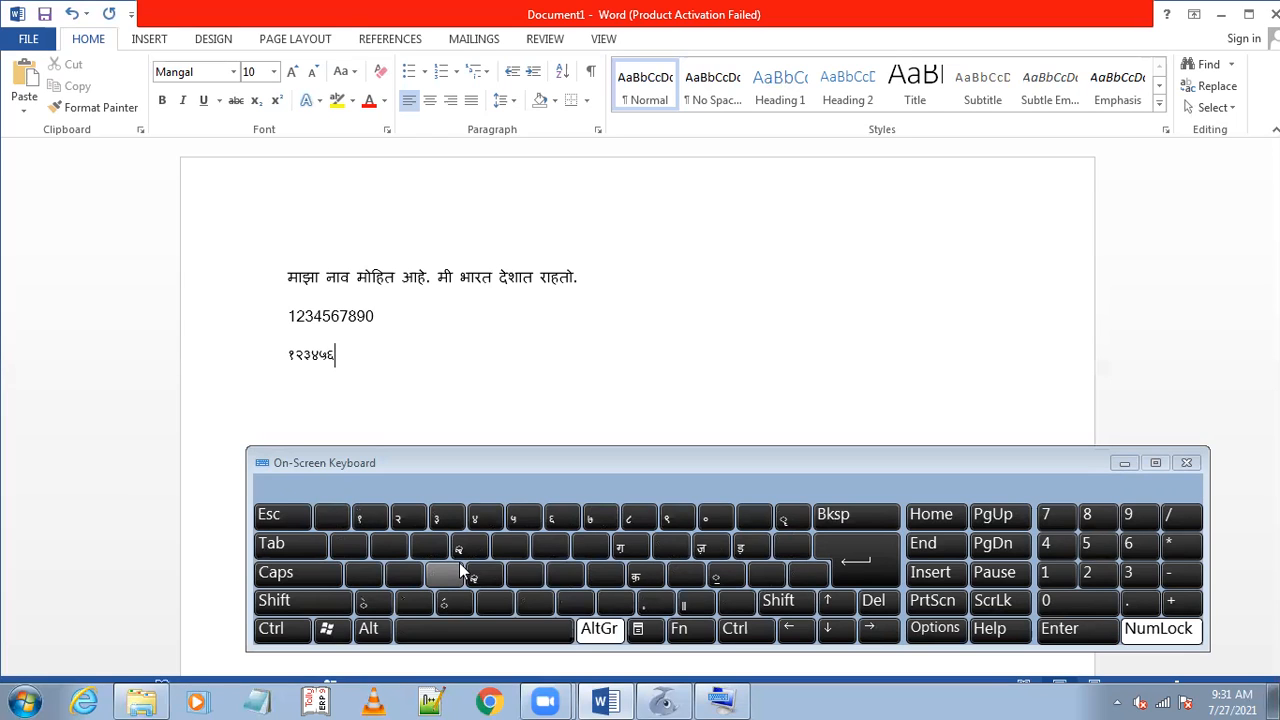
text(९०)
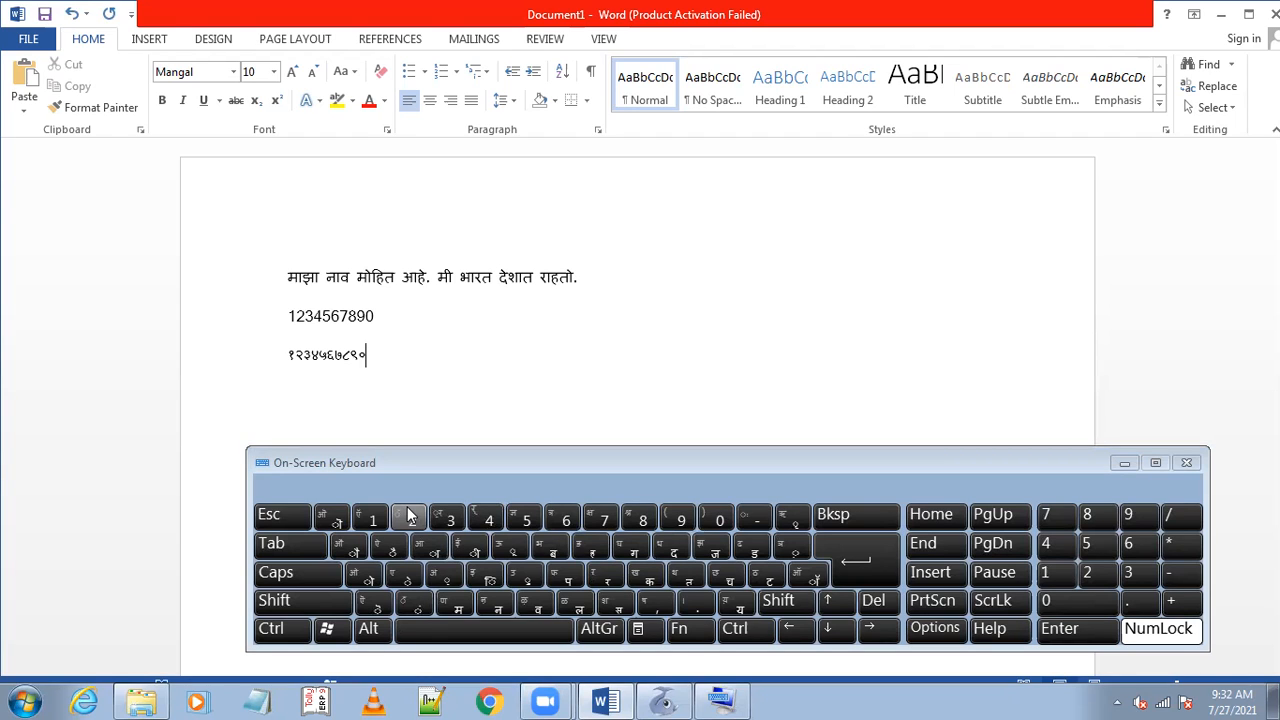
key(Return)
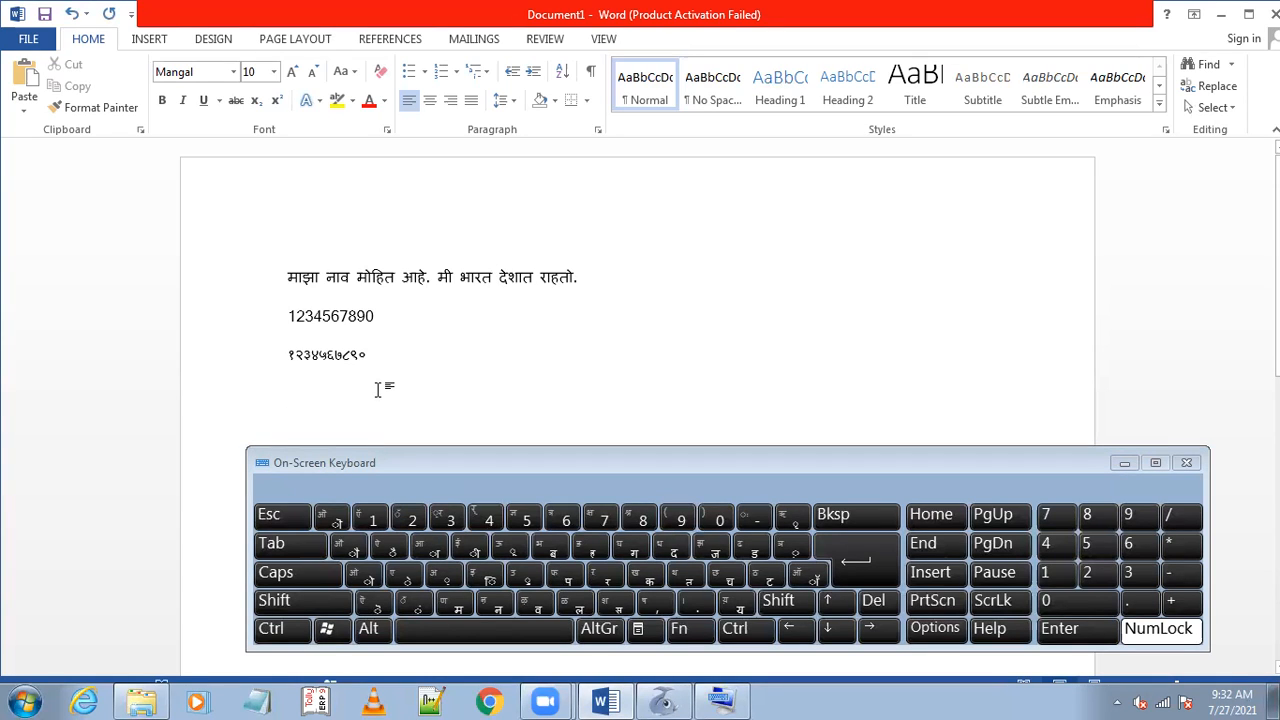
text(ए)
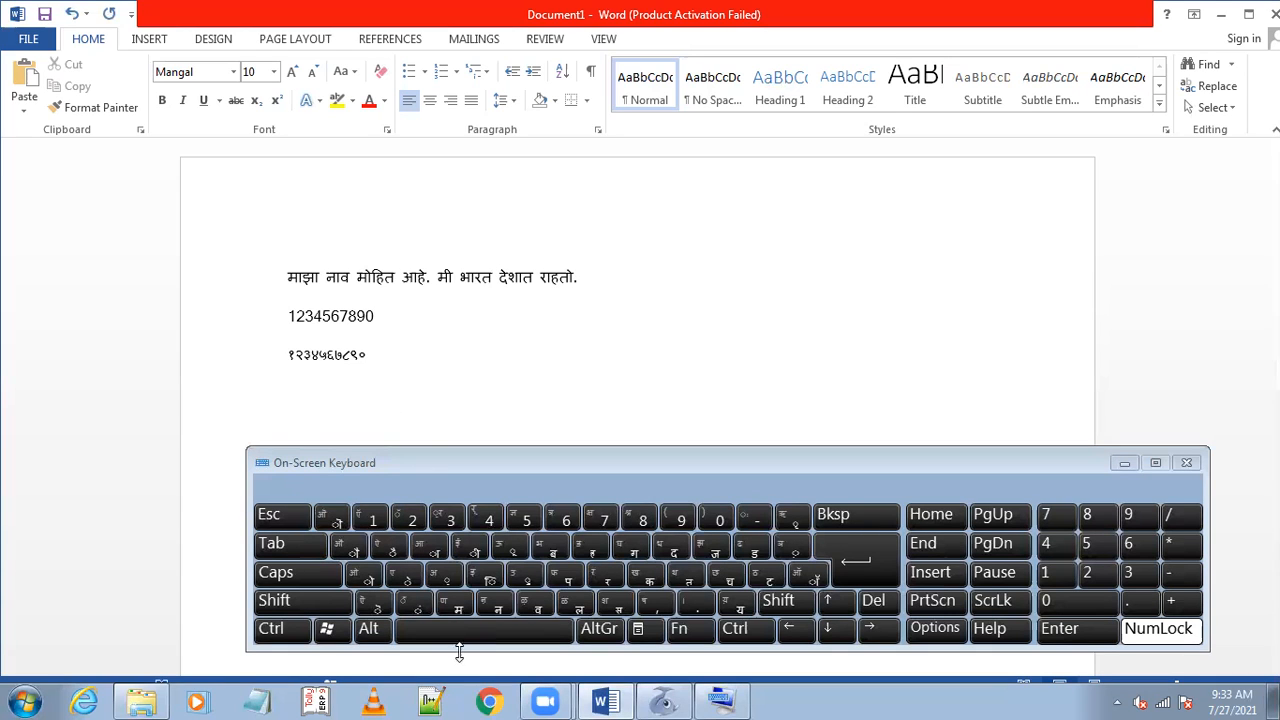
Switch to Chrome, search Google for "honarya in marathi" and look through the results for a Marathi sentence using the word
click(486, 700)
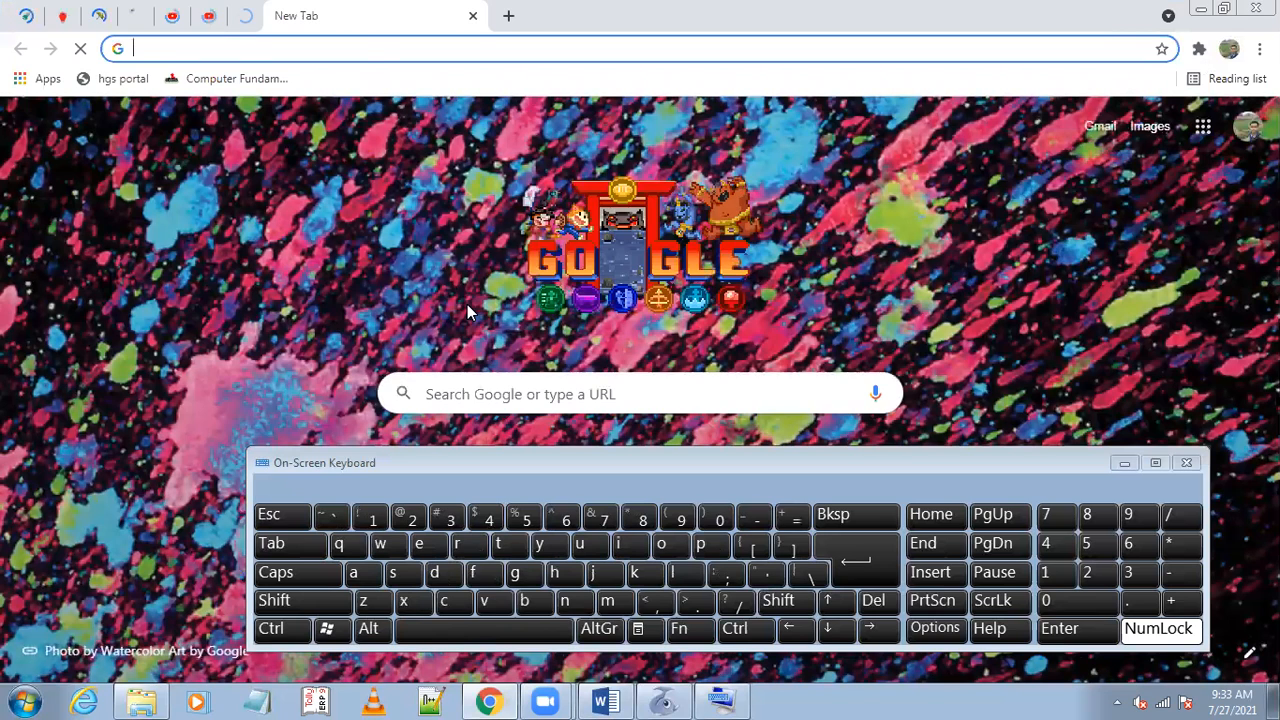
text(honarya)
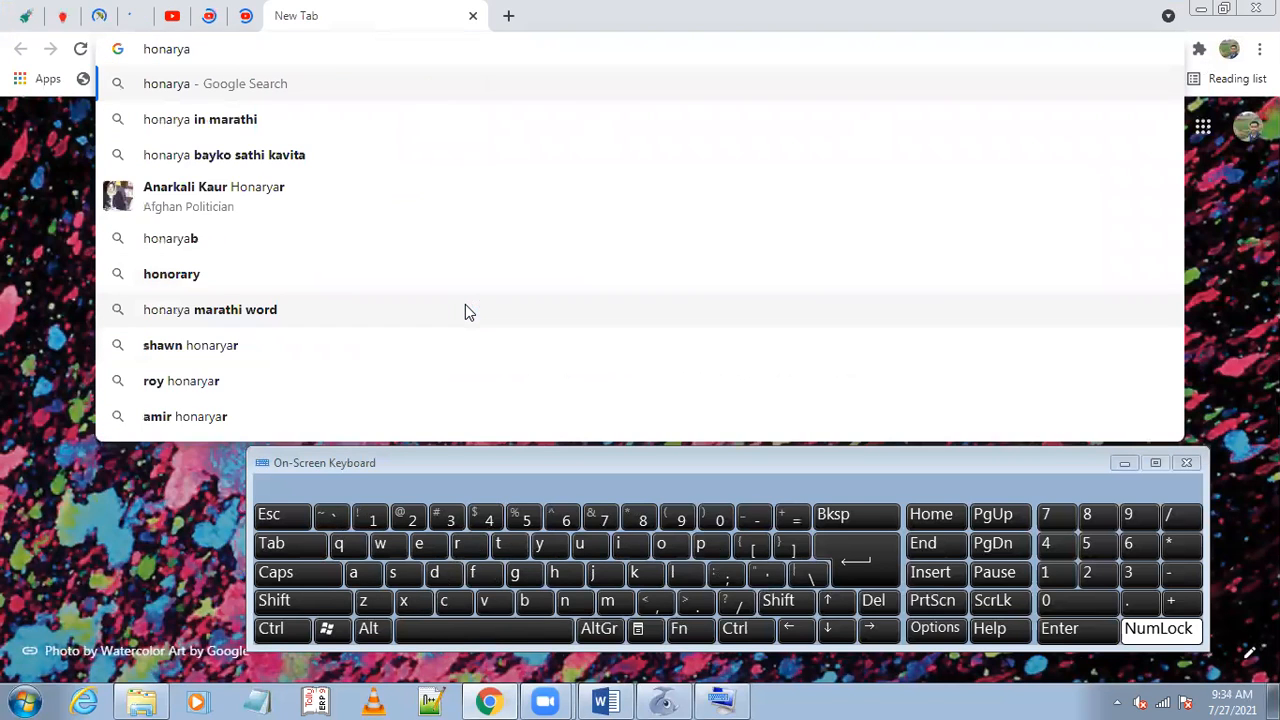
text( in)
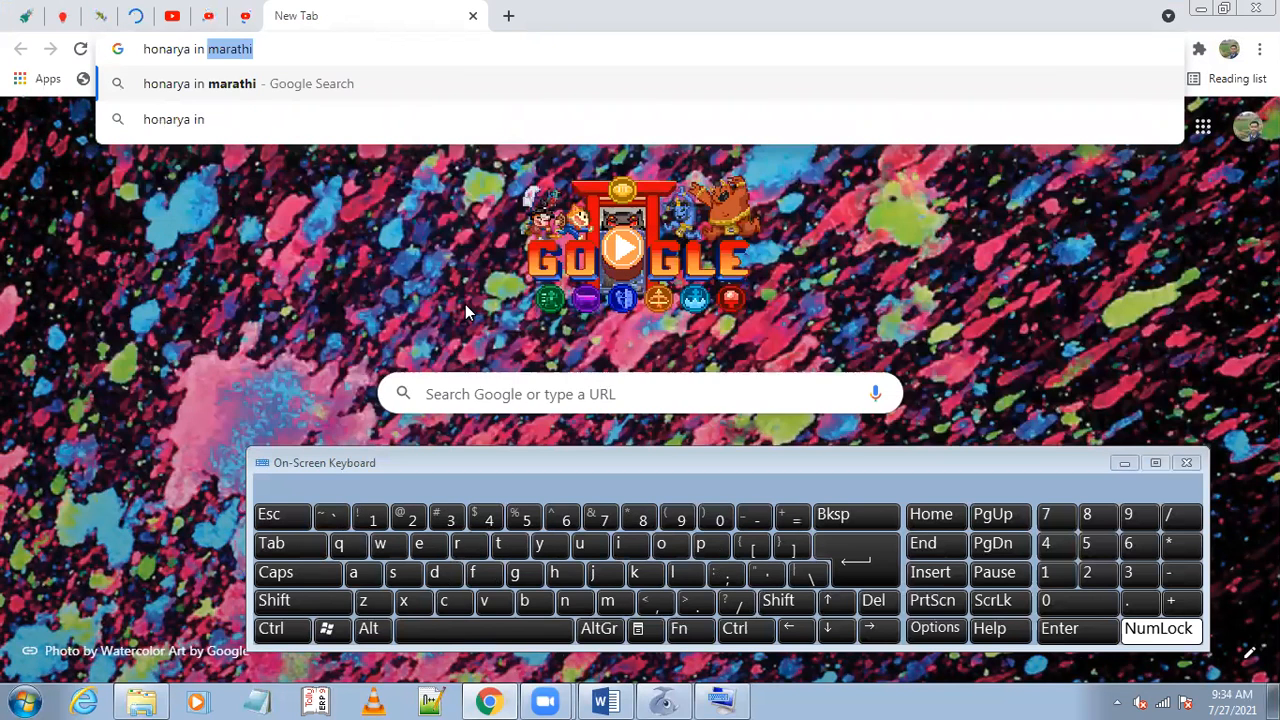
key(Return)
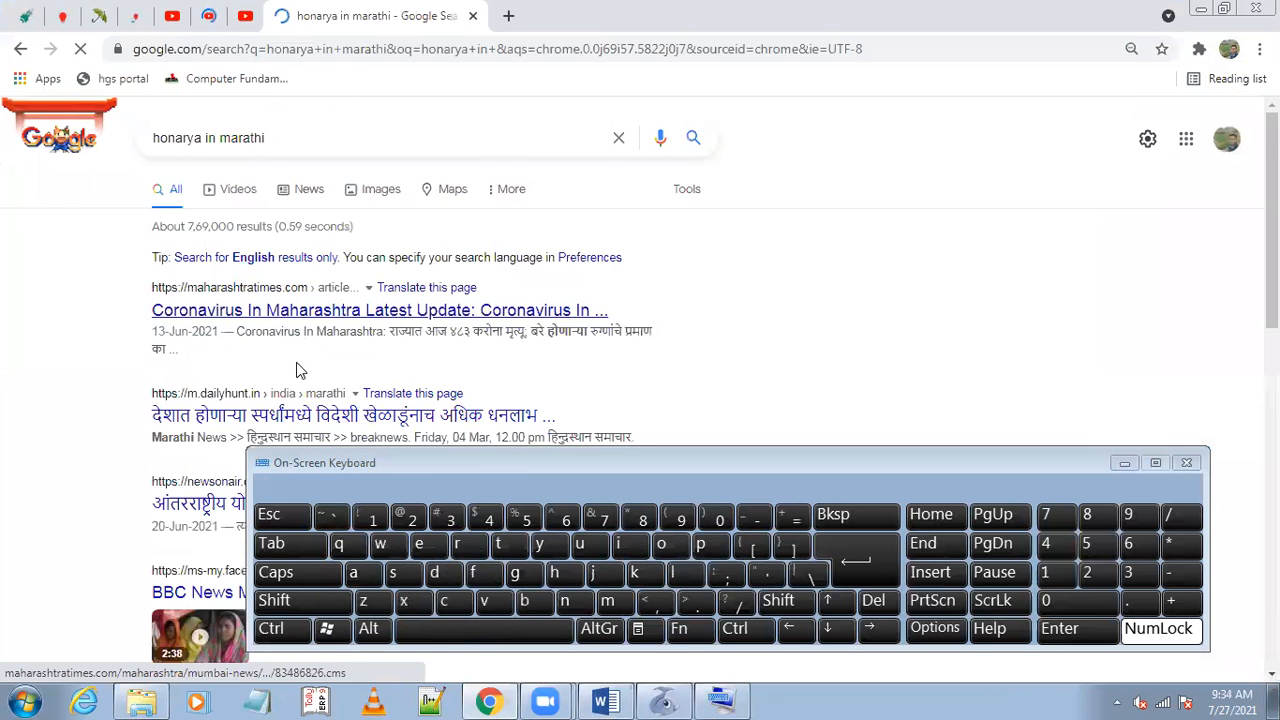
scroll(290, 364, down, 1)
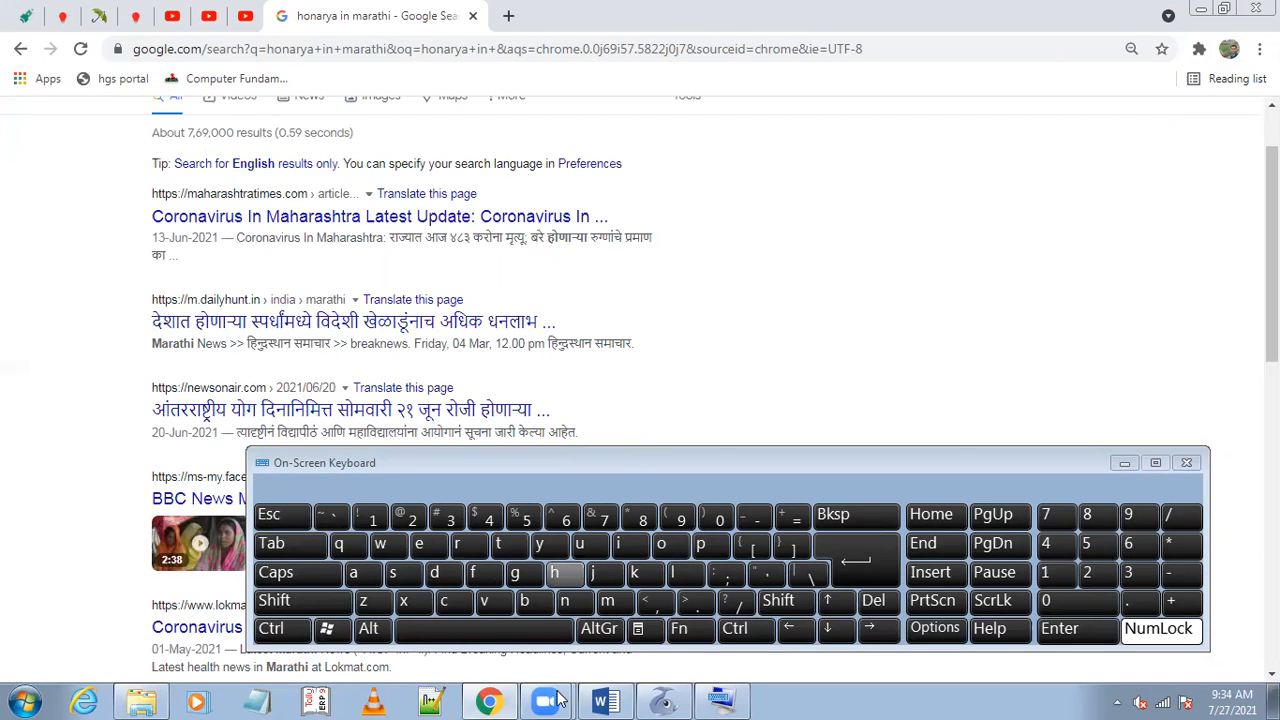
Return to Word, switch the keyboard input to the Devanagari layout, and reread the headline about sports competitions in the Chrome results
click(604, 701)
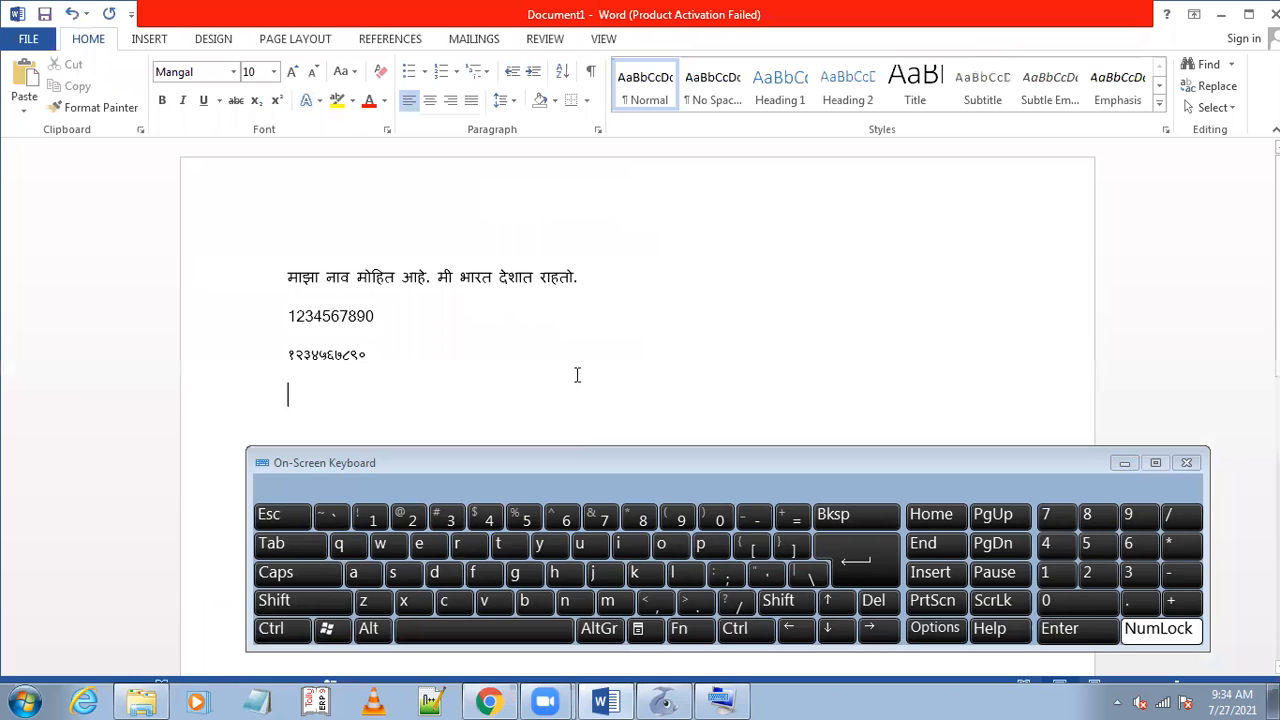
key(alt+shift)
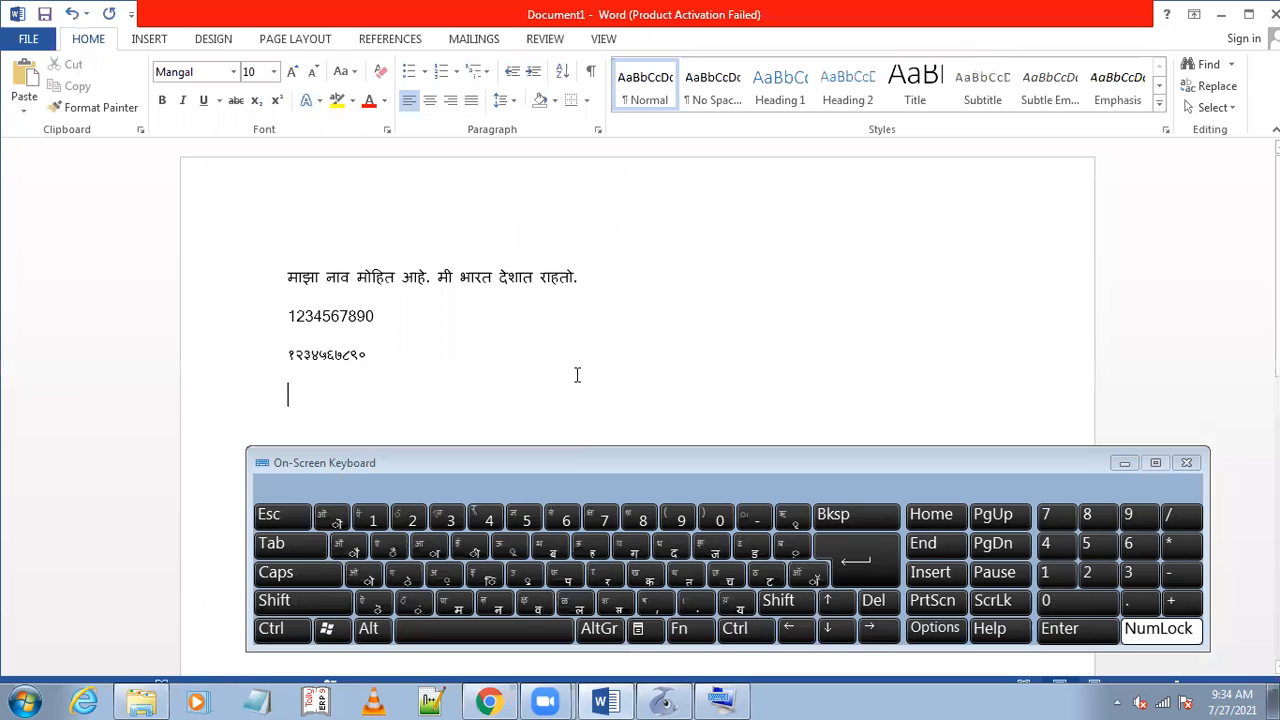
click(506, 698)
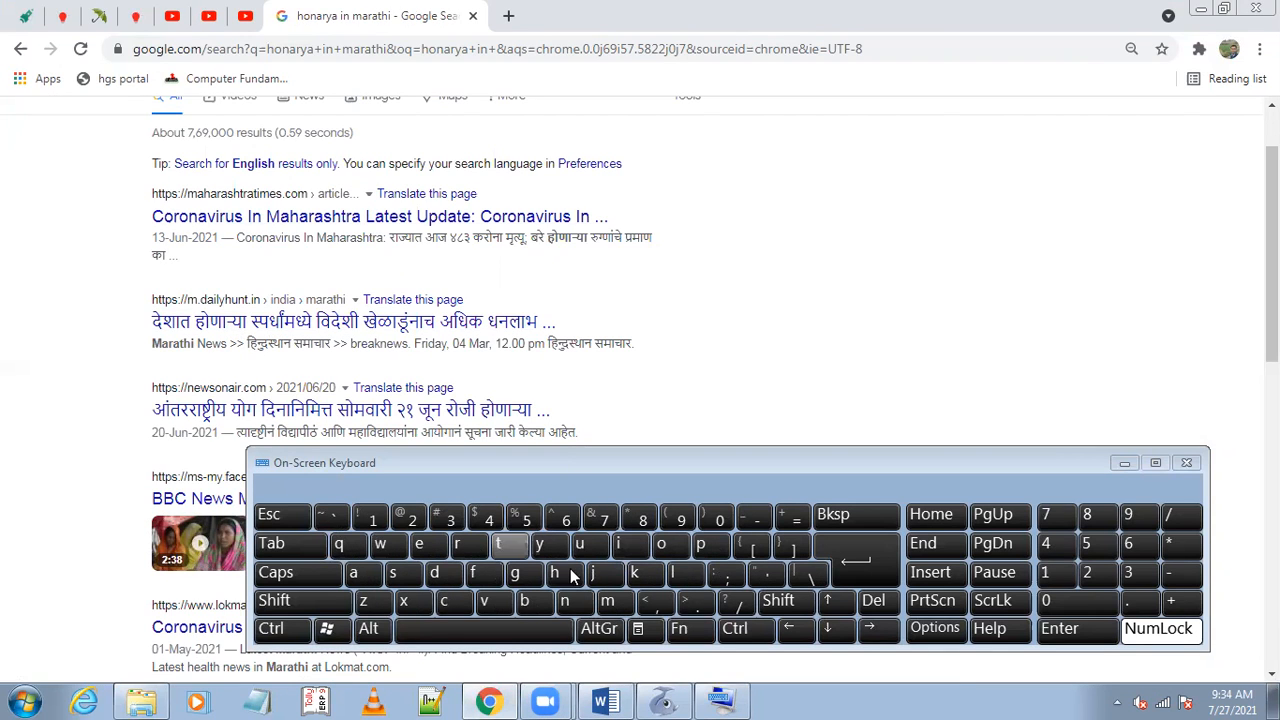
mouse_move(615, 700)
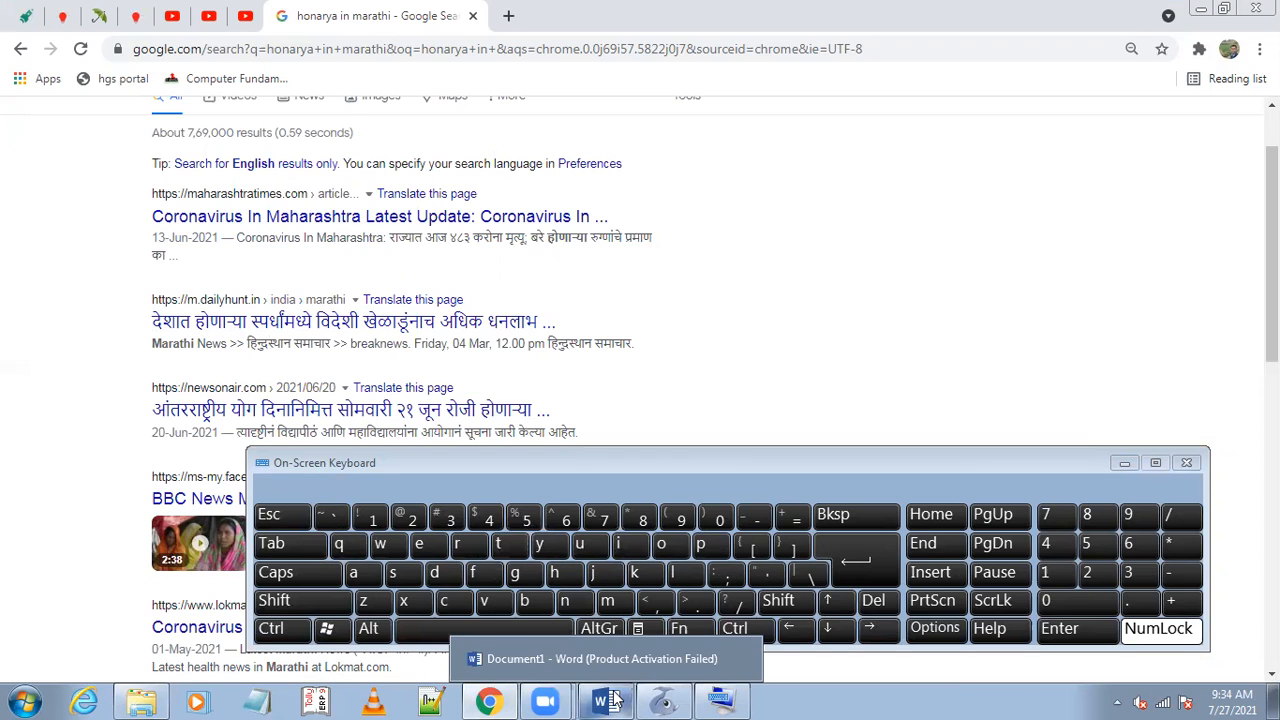
click(615, 700)
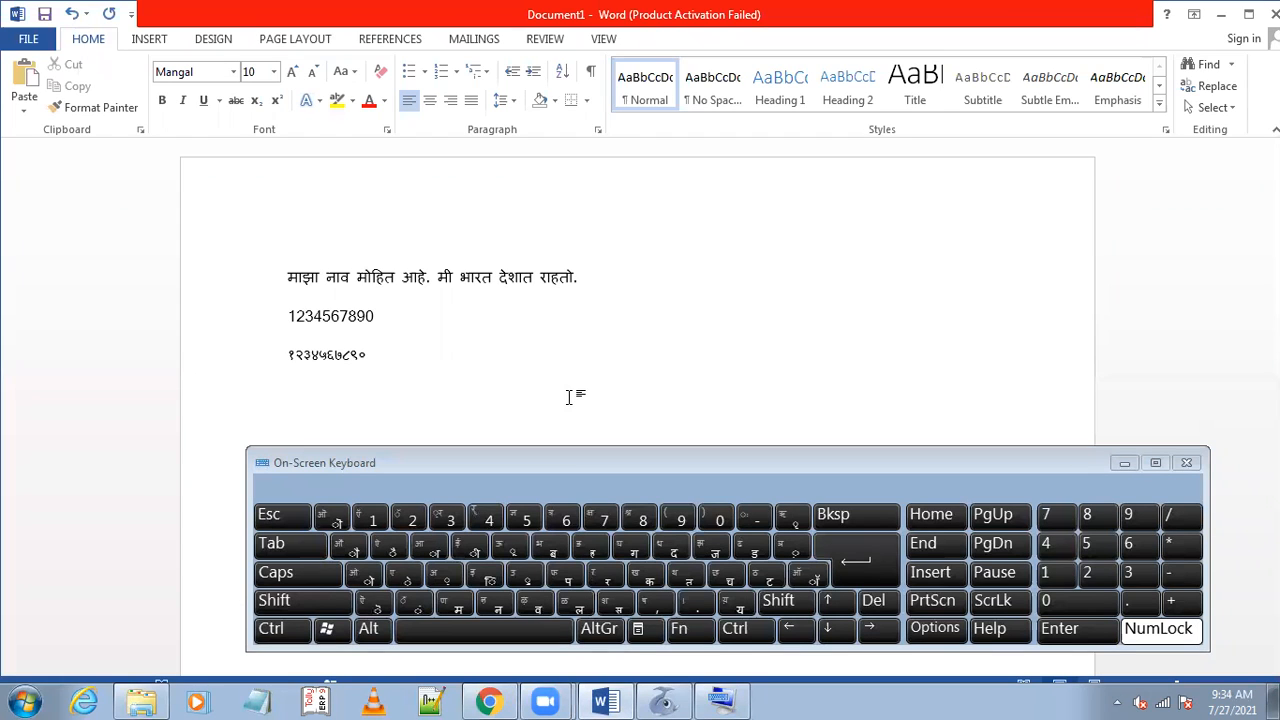
click(510, 700)
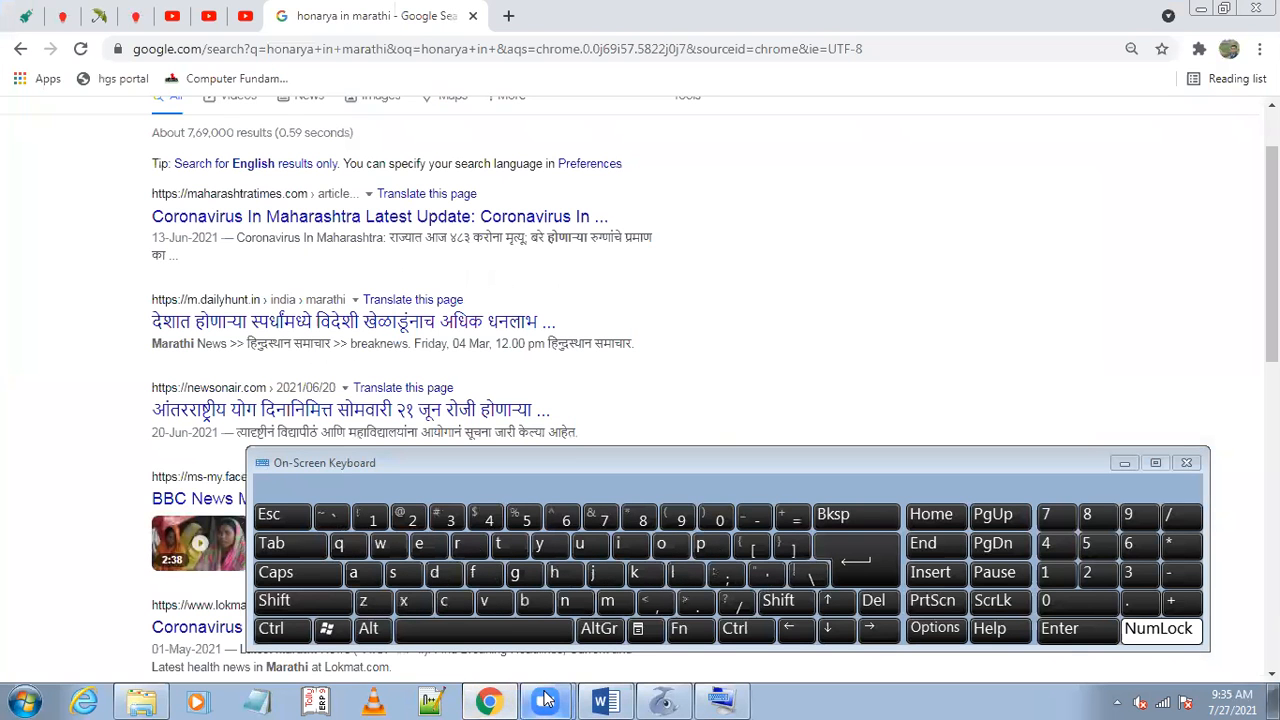
Write "देशात होणाऱ्या स्पर्धांमध्ये खेळाडुंना अधिक धनलाभ होणार" on the empty line in Word, checking it against the headline in Chrome
click(602, 700)
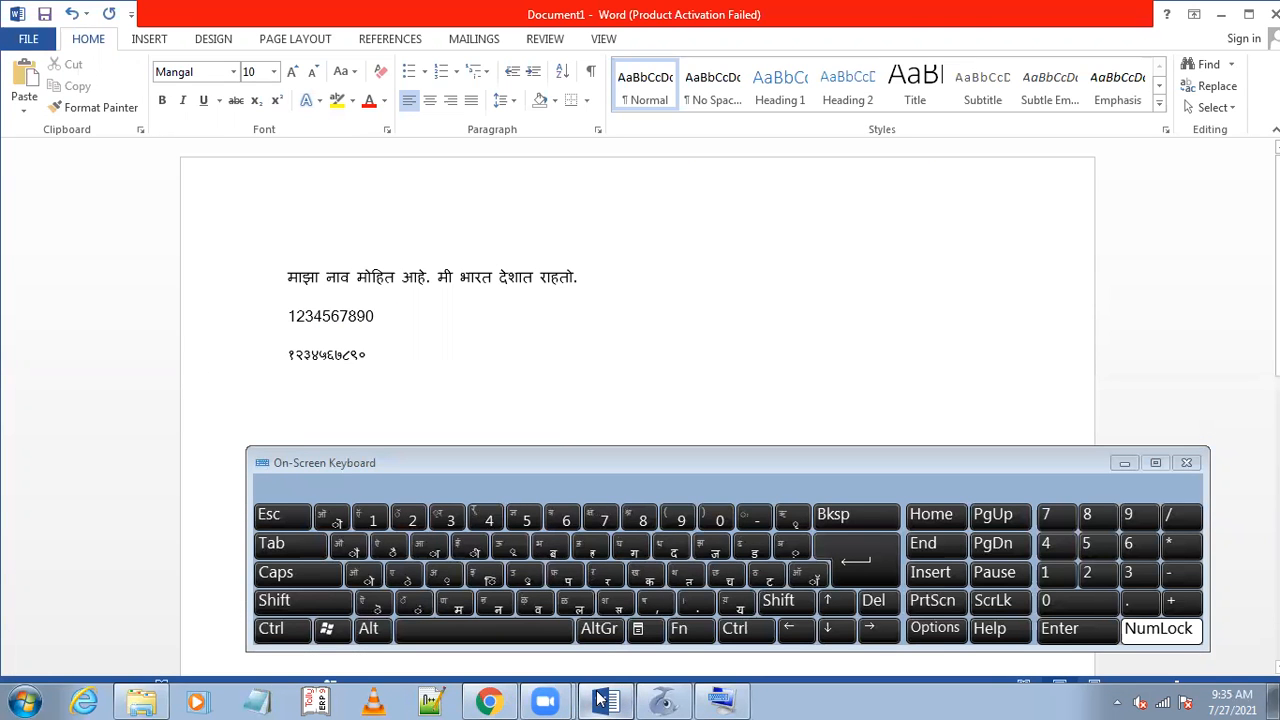
text(दो)
key(BackSpace)
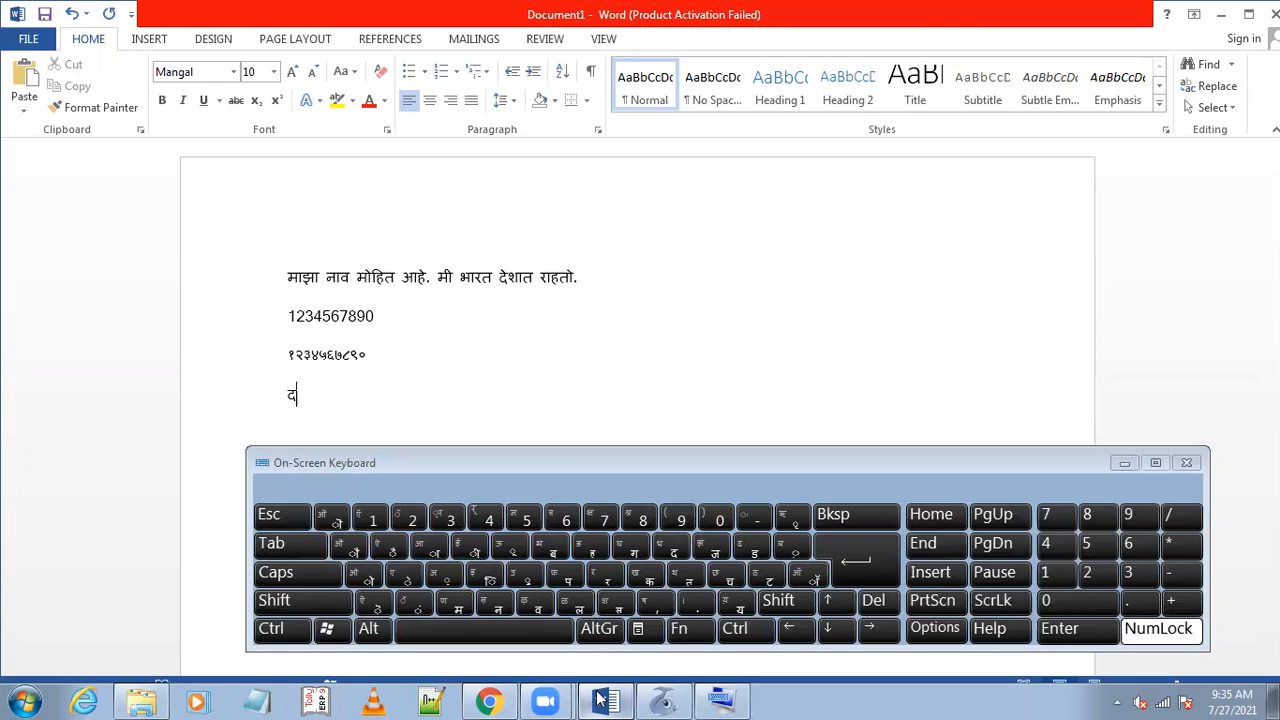
text(ेशात ब)
key(BackSpace)
text(होणार्या स्पर्रर्)
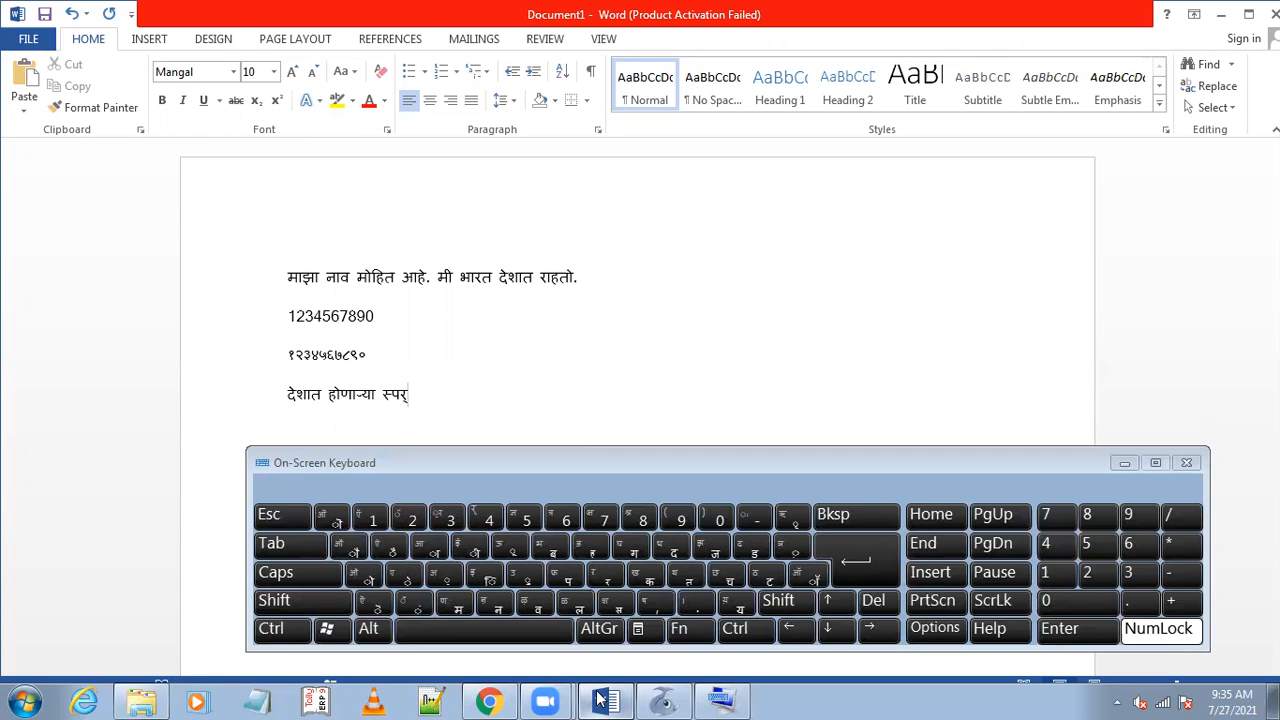
text(धांमध्ये खेळाज)
key(BackSpace)
text(डु)
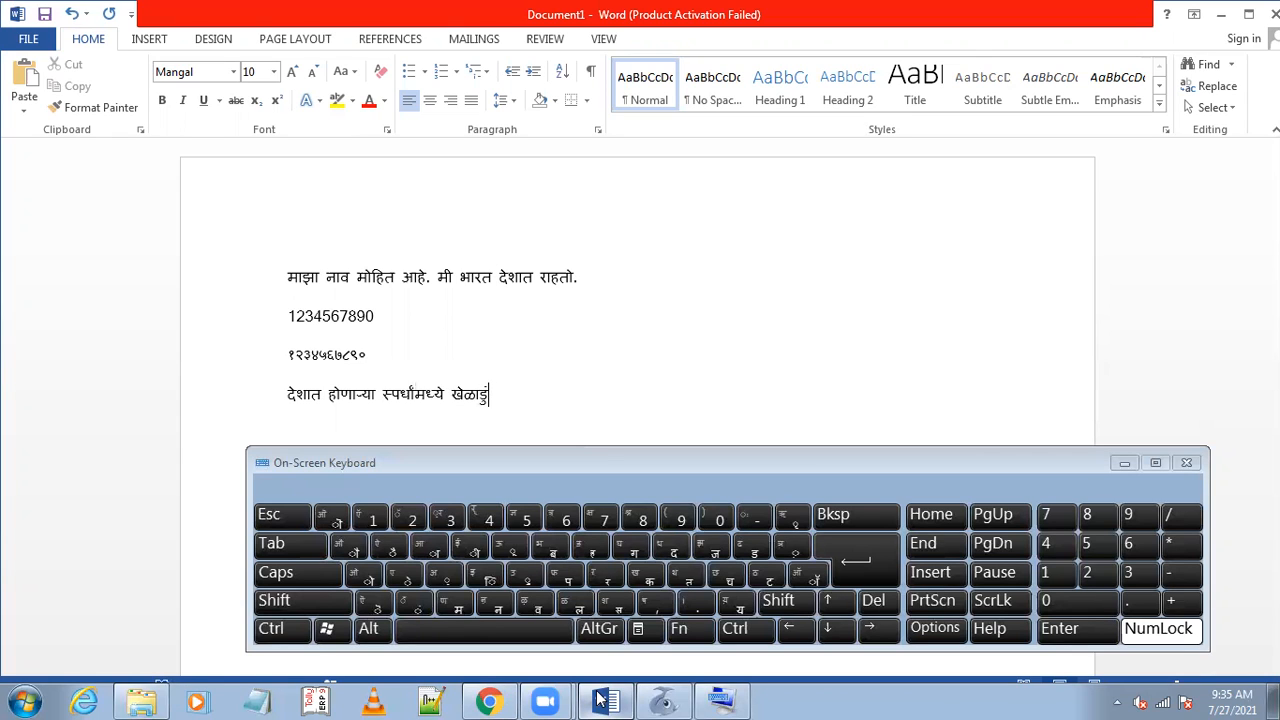
text(ंना अधिक धनला)
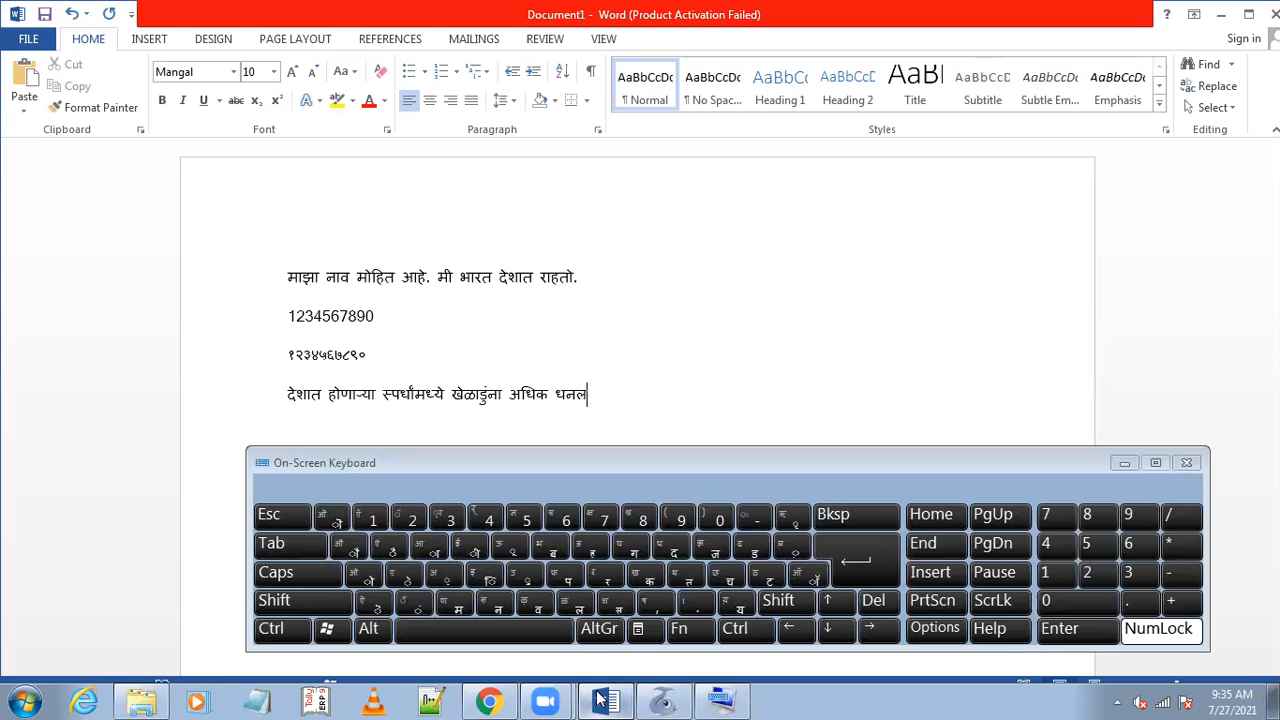
text(भ होणार)
click(484, 700)
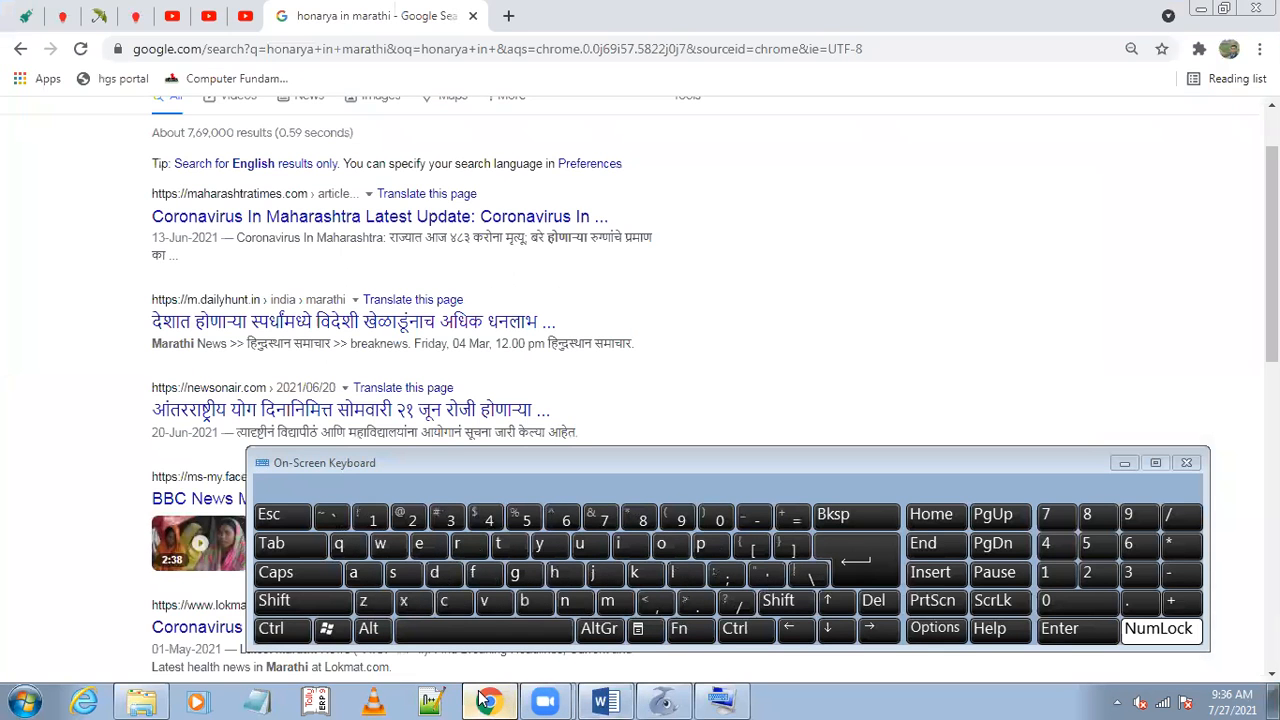
click(486, 700)
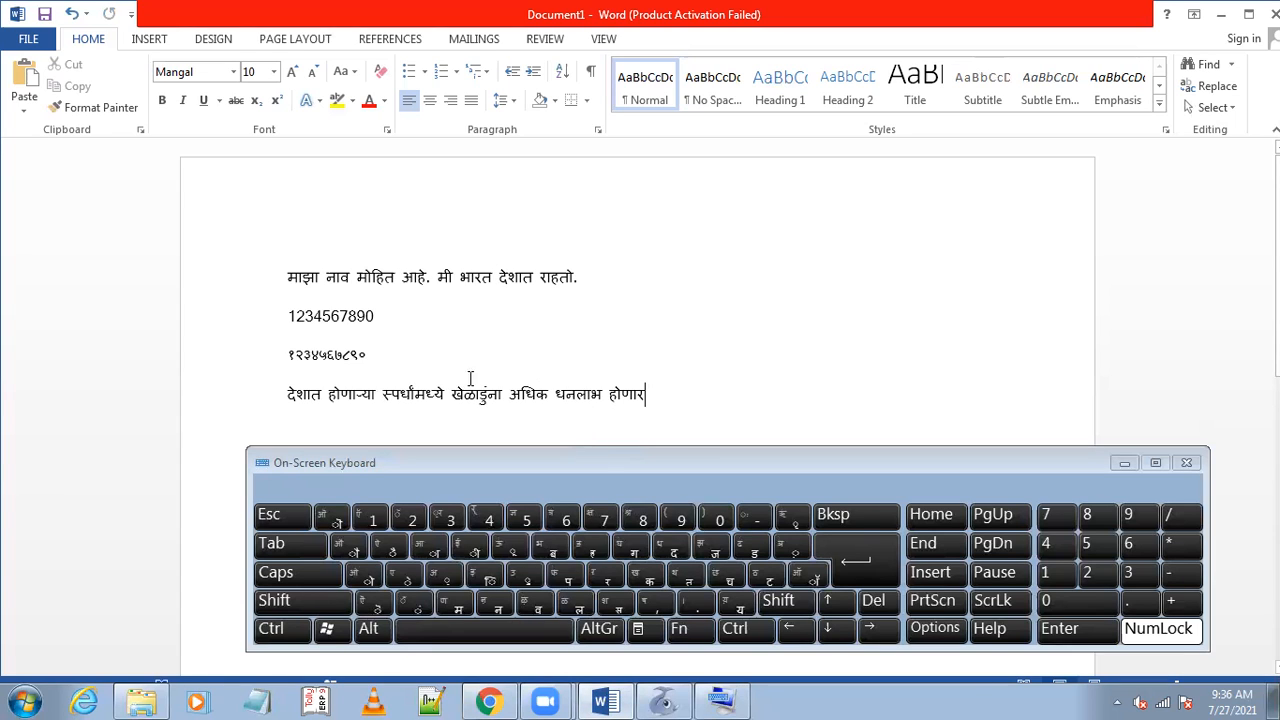
Highlight the word होणाऱ्या and its ending to point it out, and start a new line below the sentence
drag(330, 394, 376, 394)
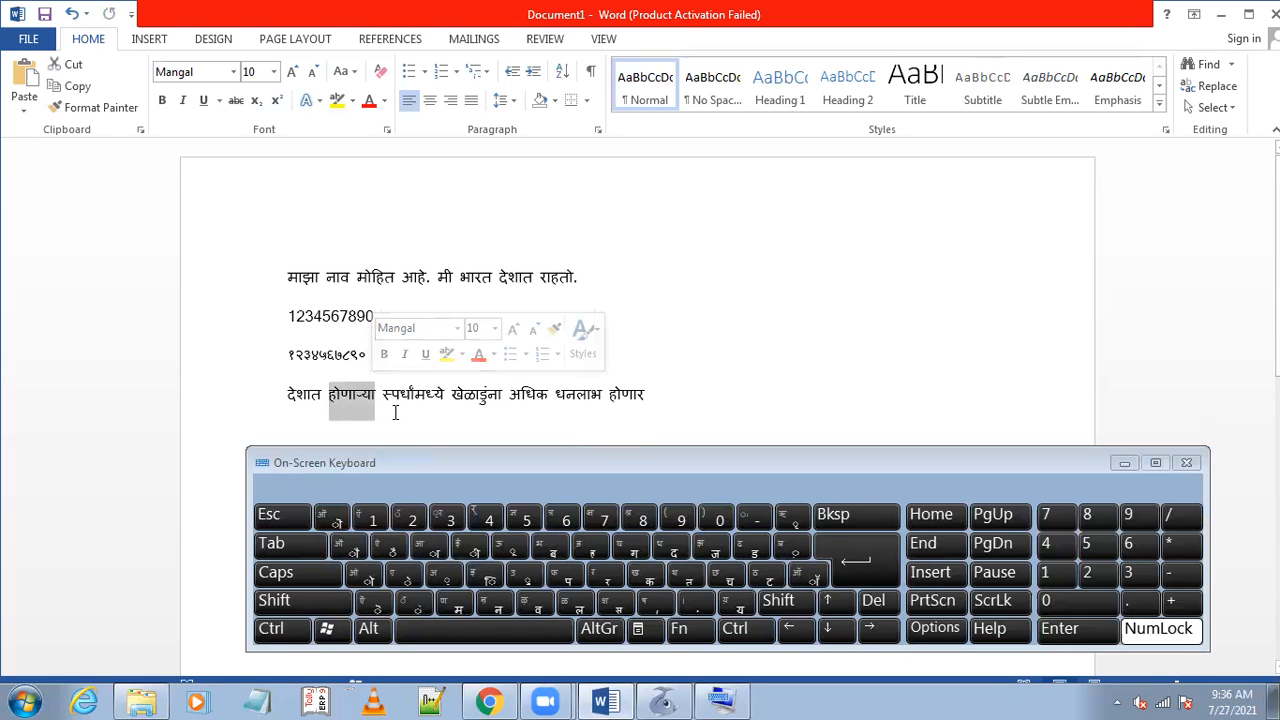
click(397, 412)
click(773, 410)
key(Return)
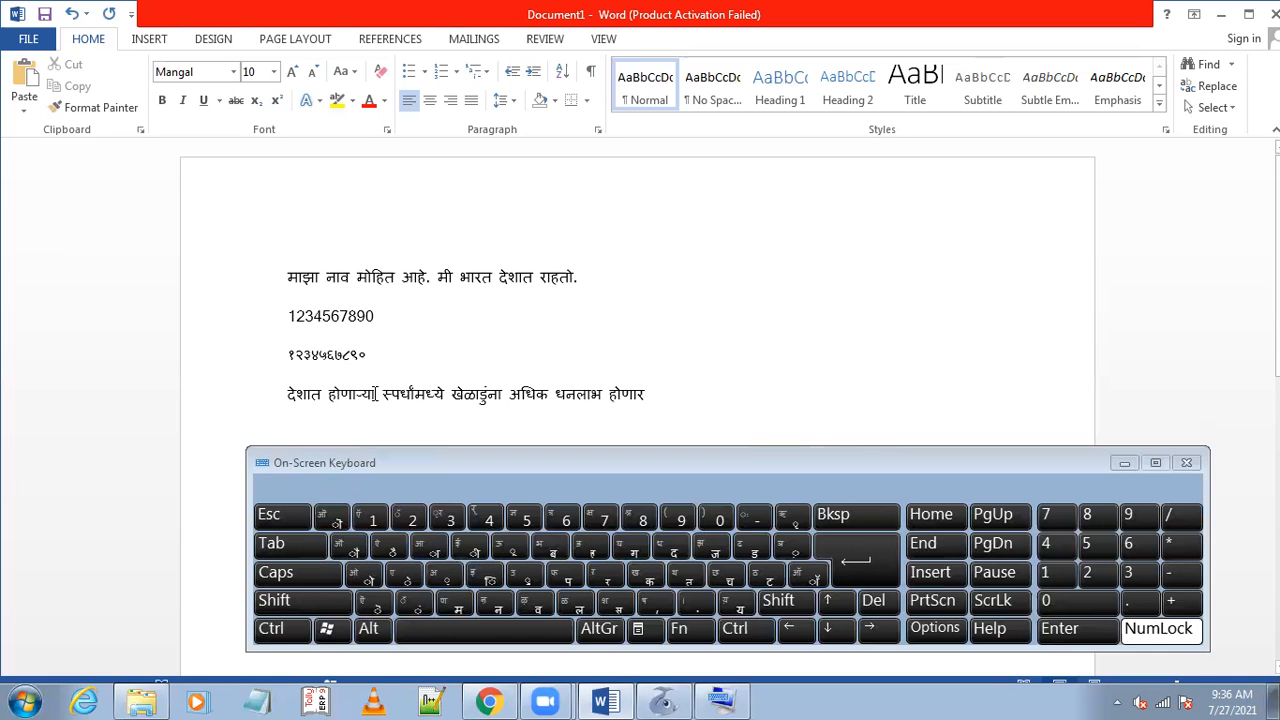
drag(356, 395, 376, 395)
click(314, 426)
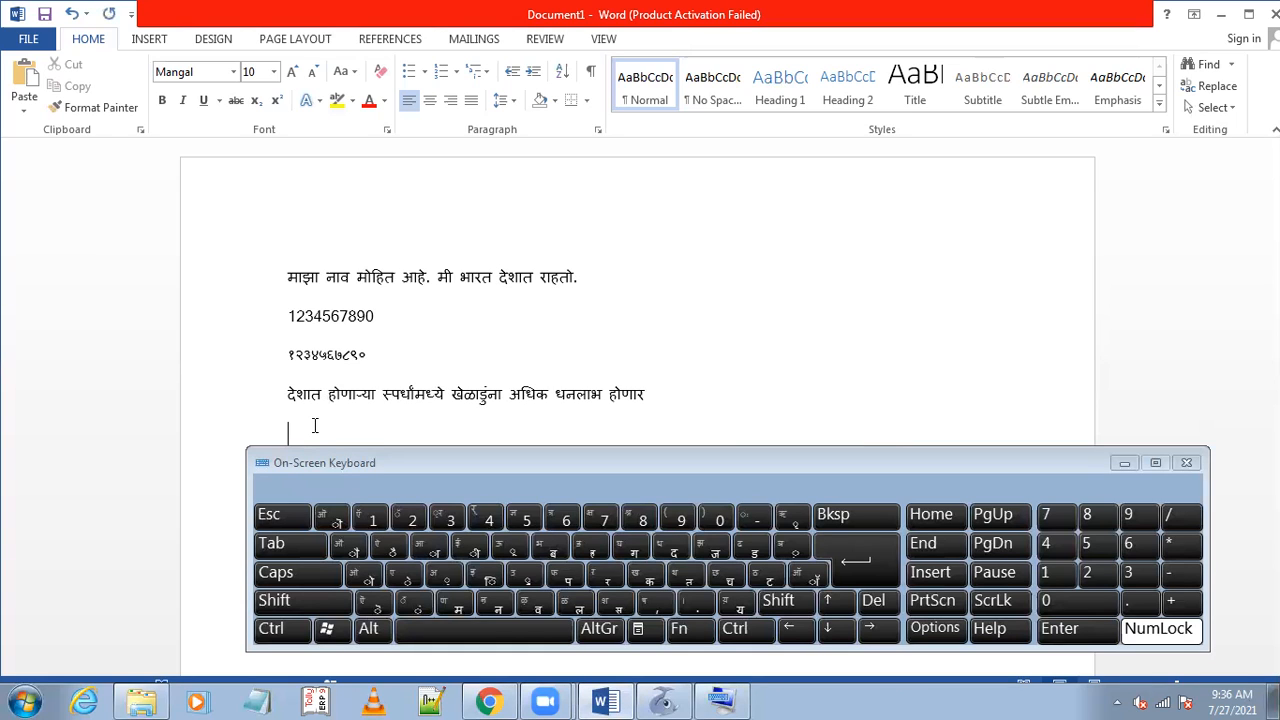
Write the alternative spelling "होणा-या" on the new line
text(होणा)
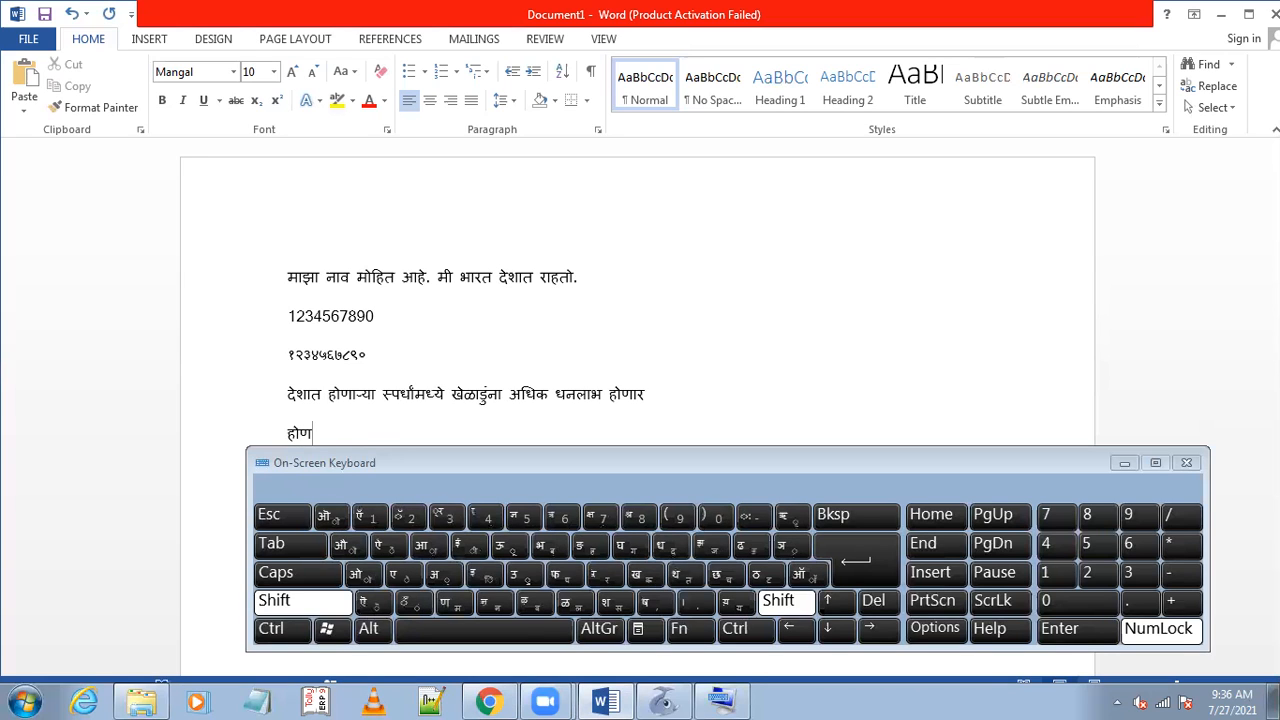
text(र्‍)
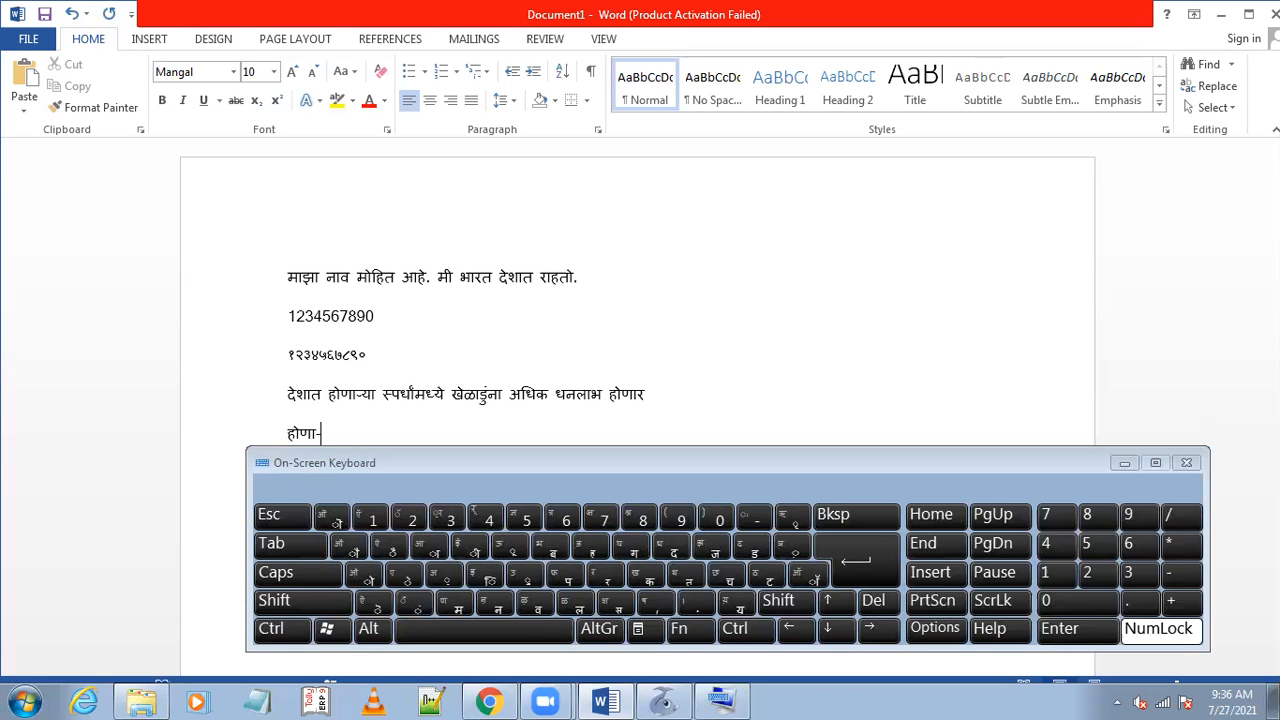
text(या)
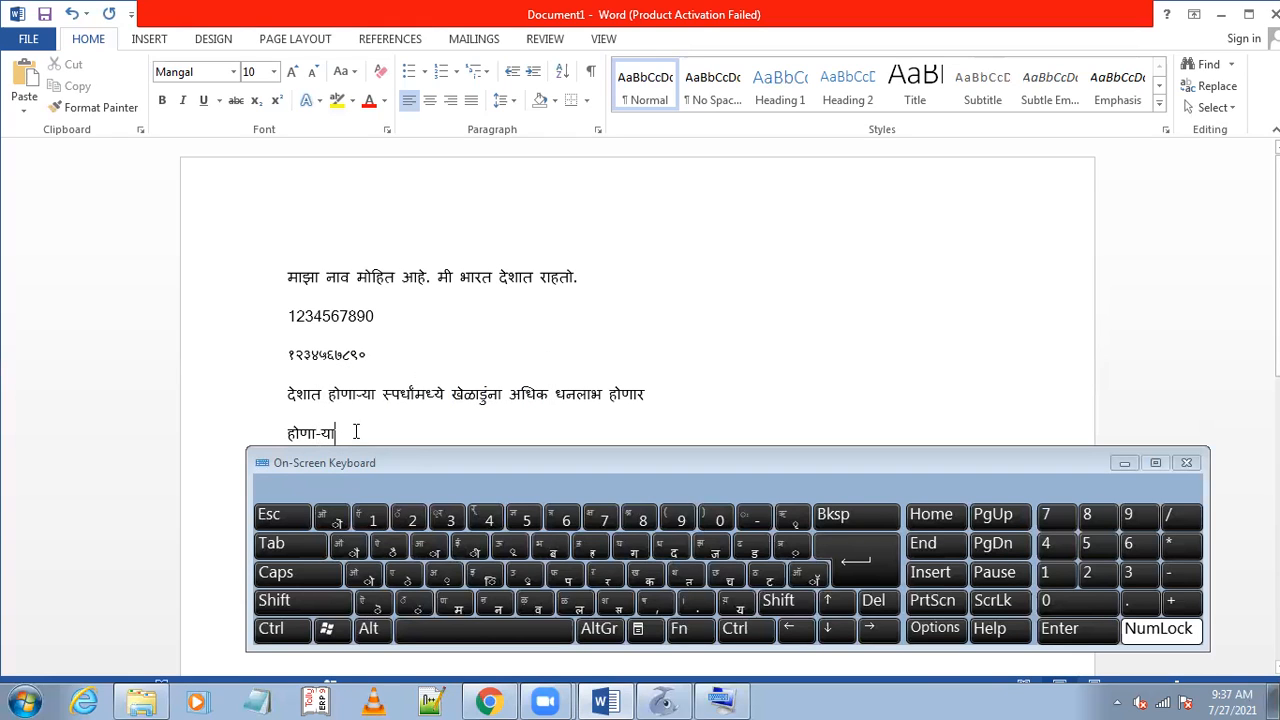
Maximize the Word window and magnify the document to 292% to compare the spellings होणाऱ्या and होणा-या
click(358, 394)
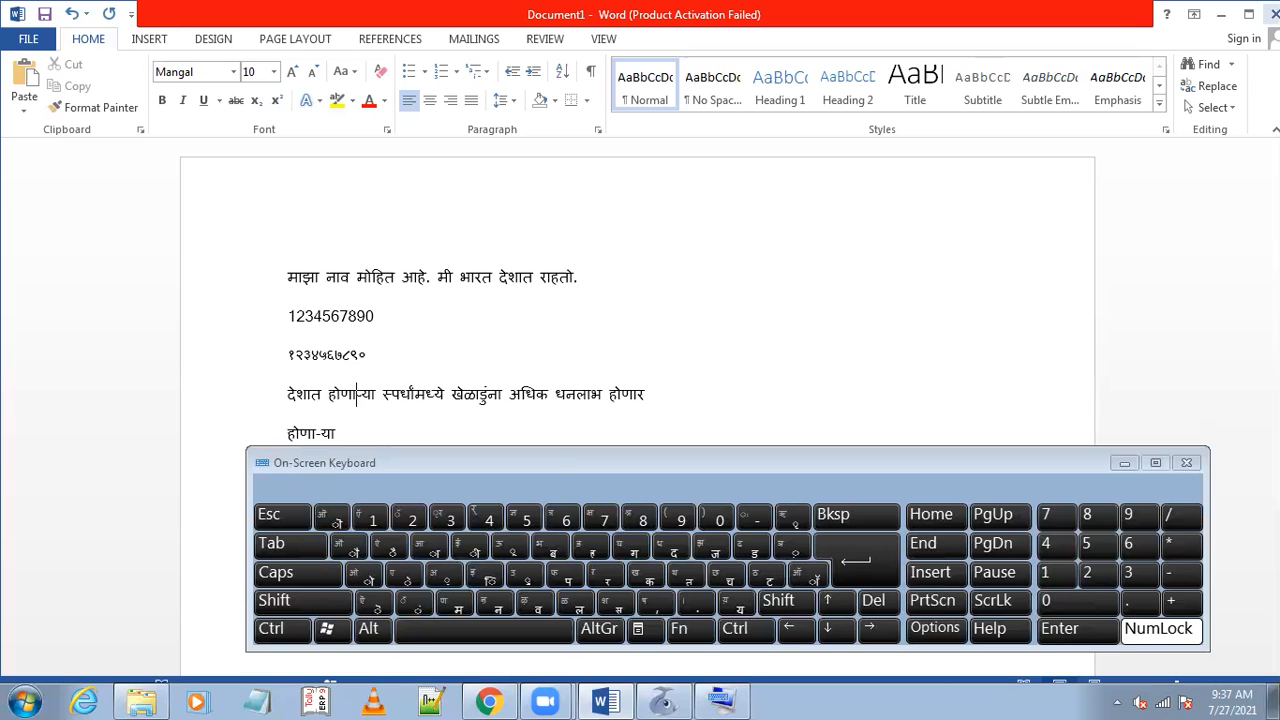
click(1248, 14)
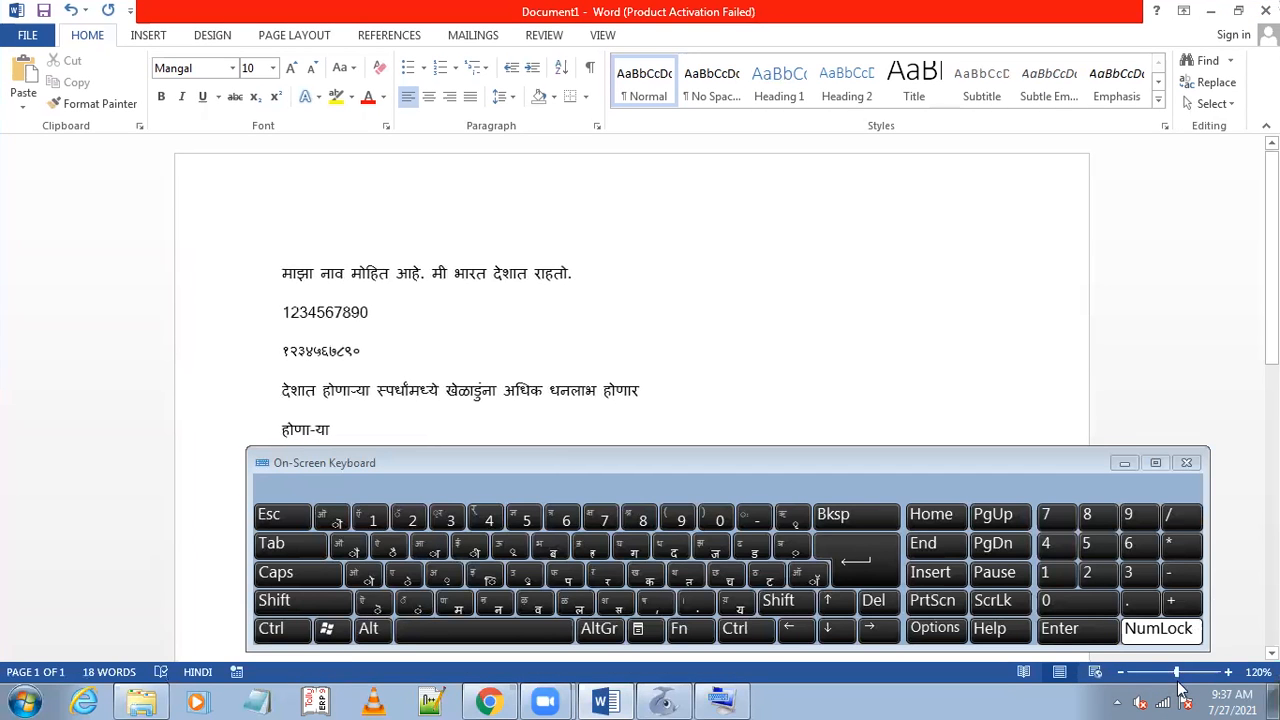
drag(1176, 672, 1181, 672)
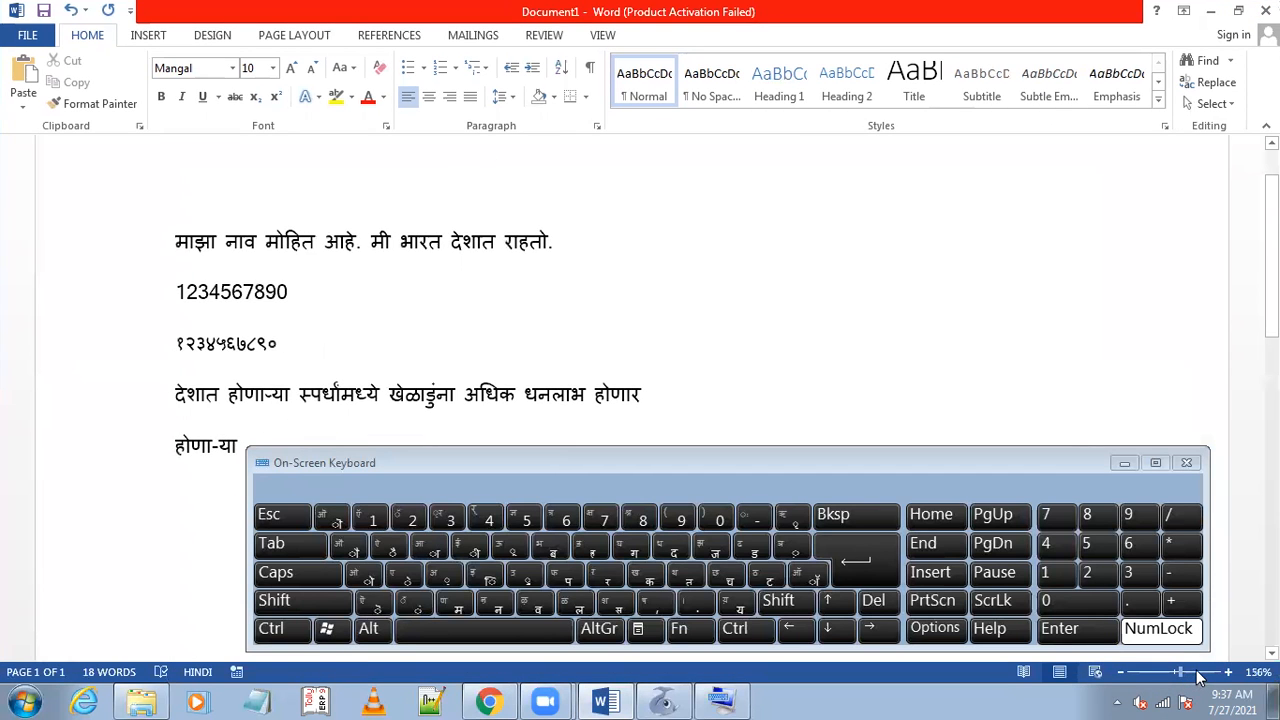
click(1194, 672)
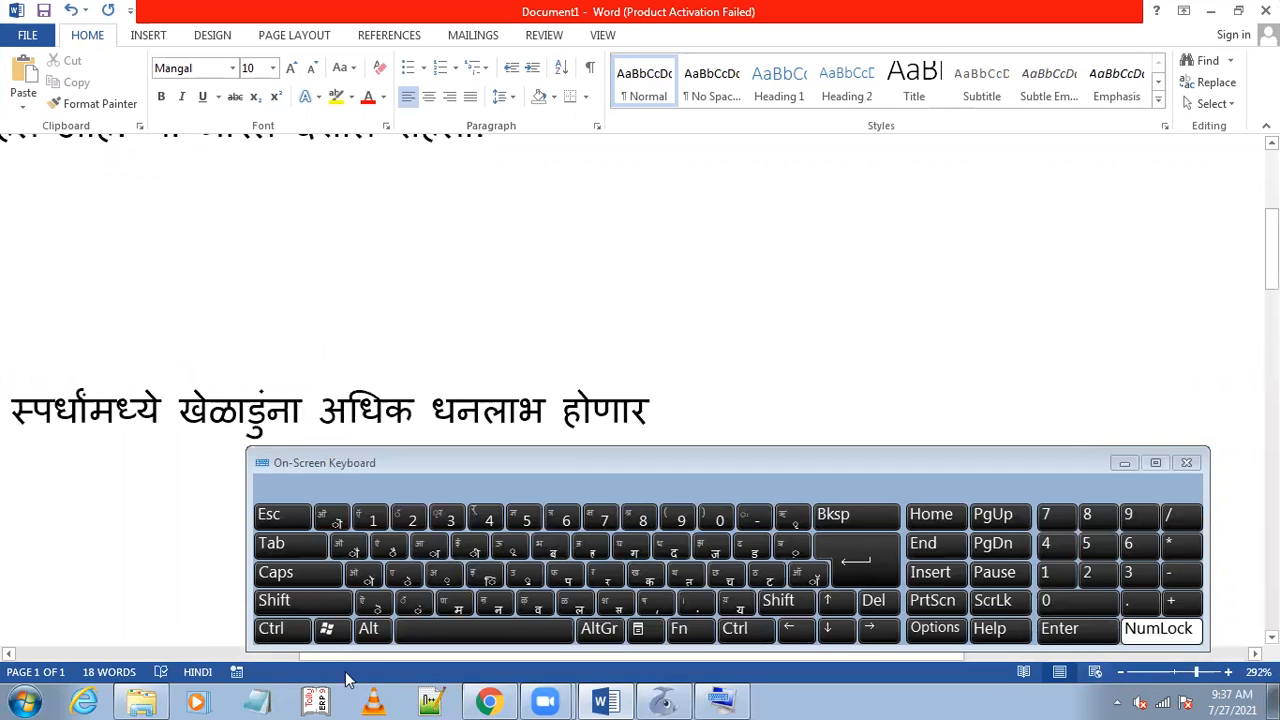
drag(354, 658, 176, 651)
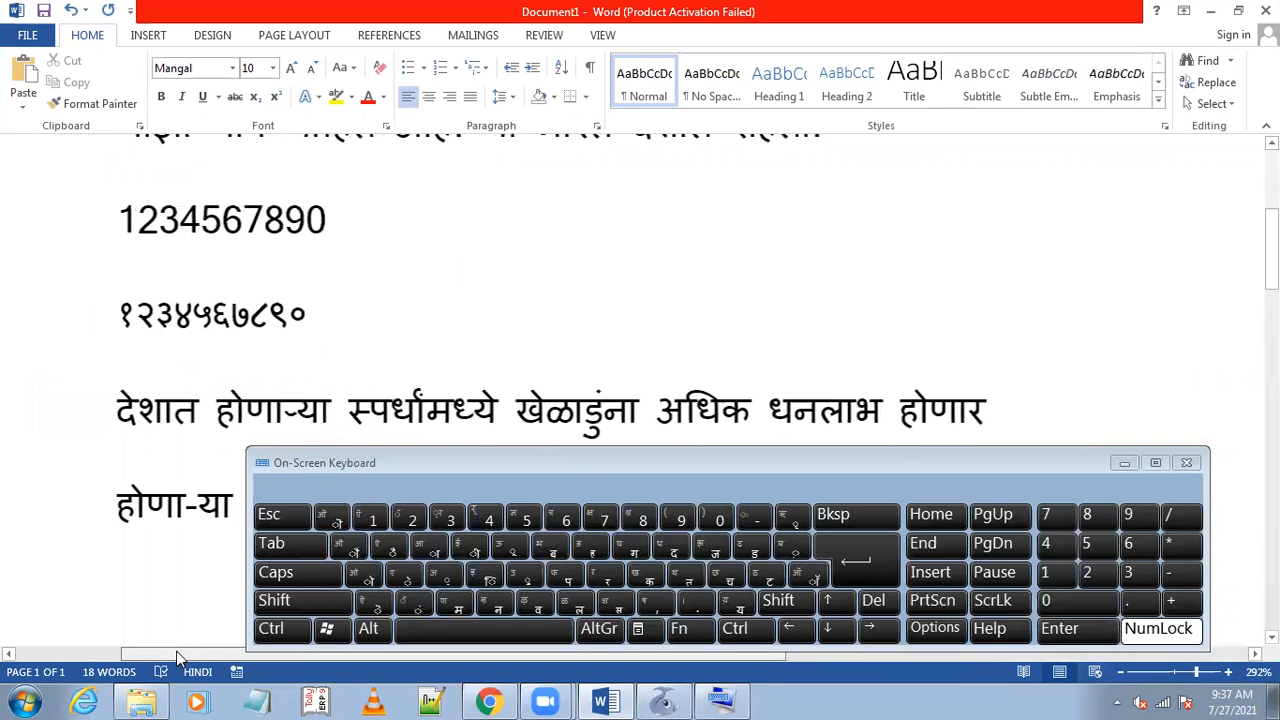
scroll(454, 323, down, 3)
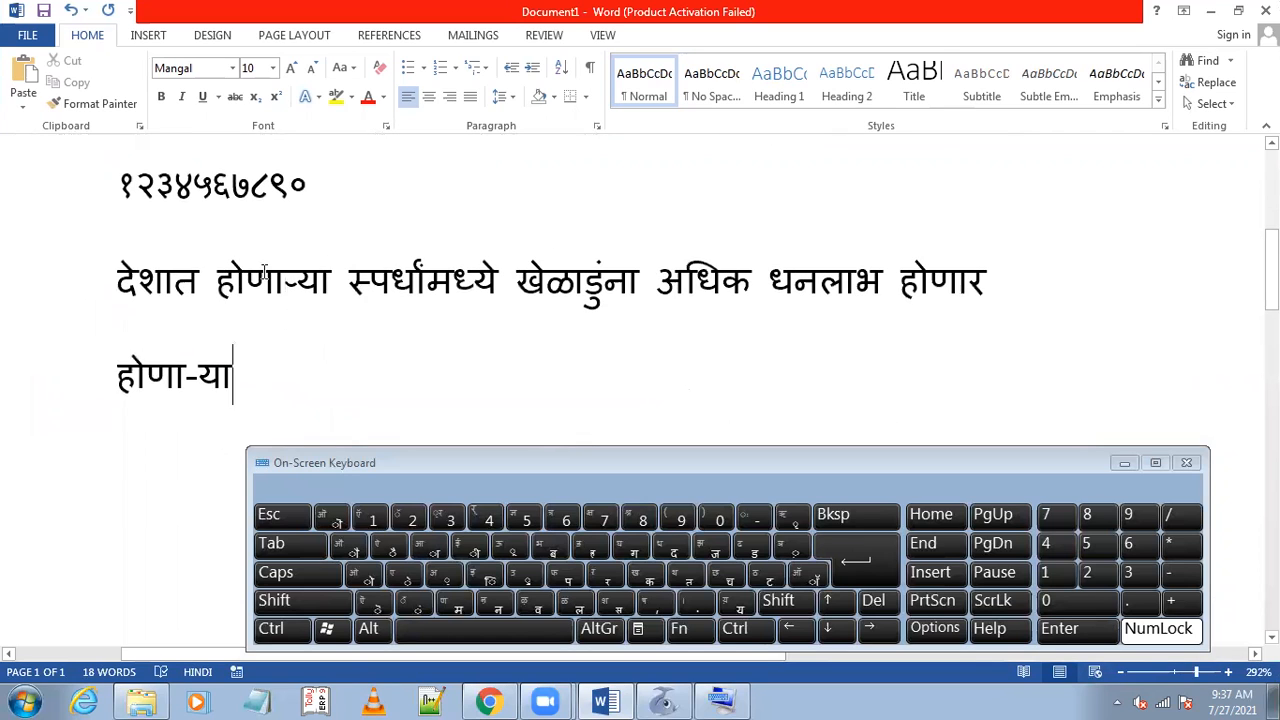
Highlight होणाऱ्या in the sentence and होणा-या on the line below to compare the two spellings
drag(218, 289, 330, 290)
triple_click(226, 378)
click(305, 367)
key(Return)
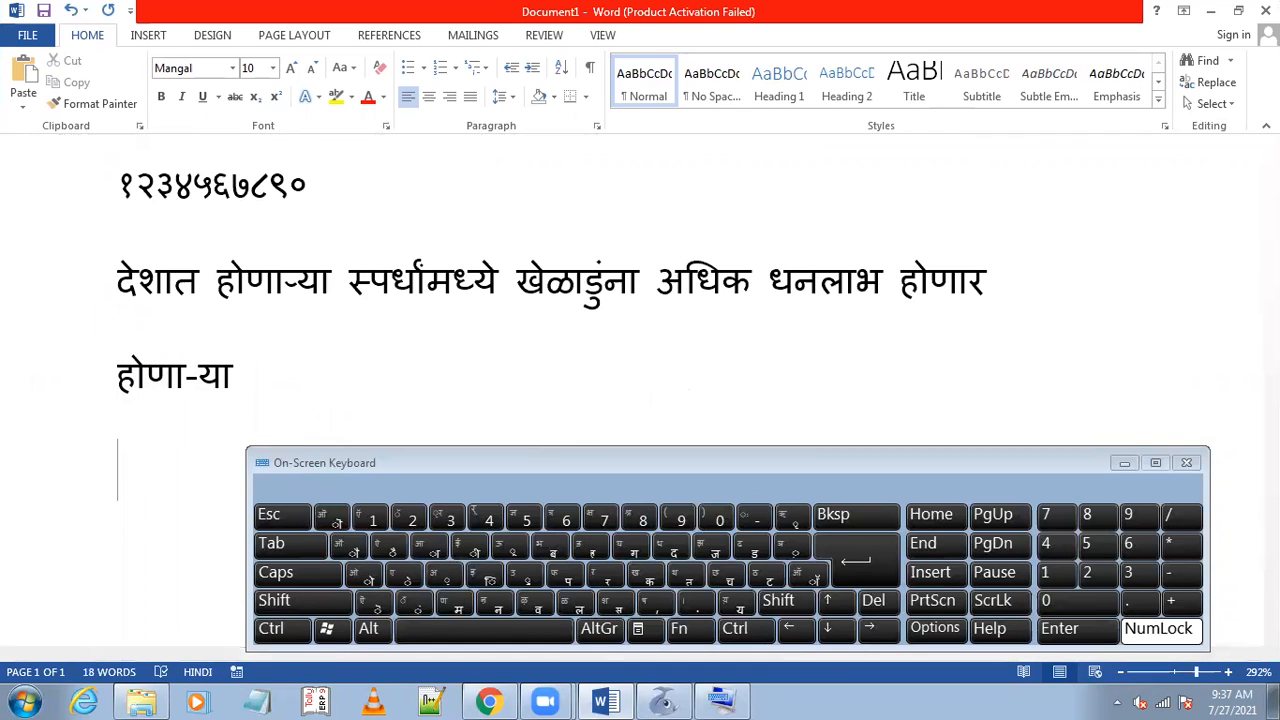
Write "पोहणाऱ्या" after होणा-या on the same line, leaving a gap between them, and begin the next word with "खा"
click(540, 313)
click(525, 347)
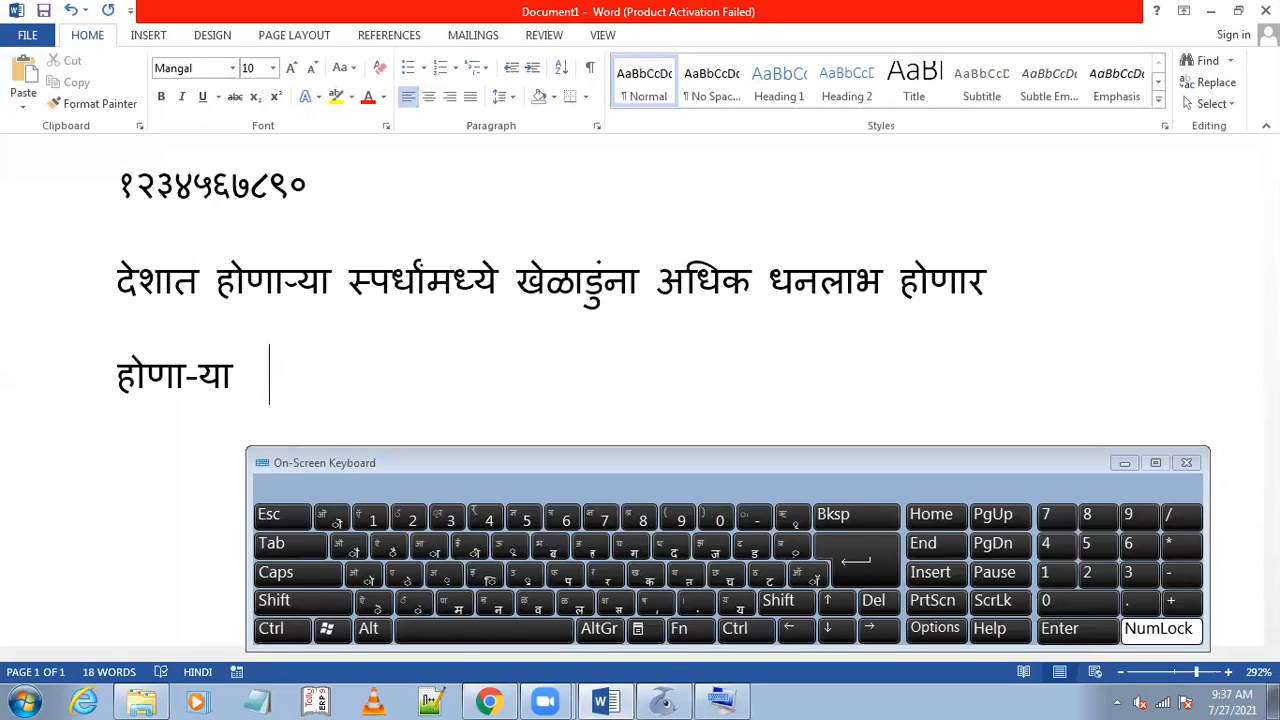
text(पोहणा)
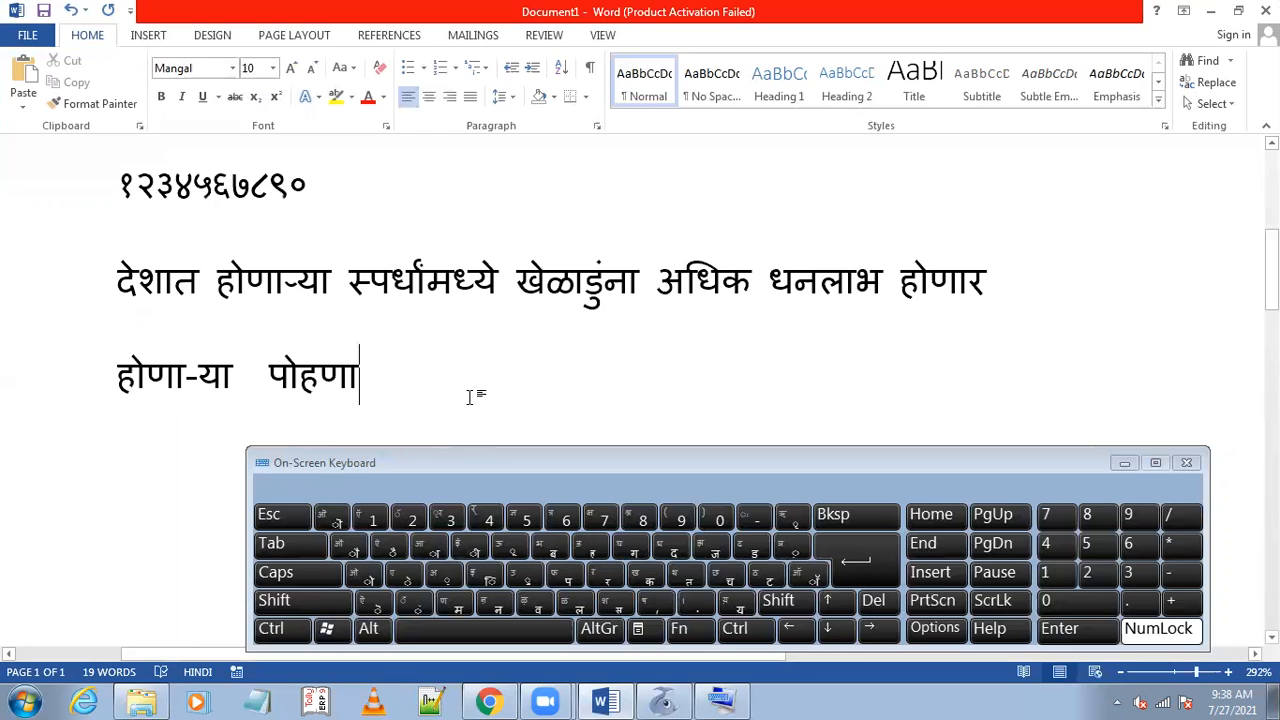
click(612, 585)
key(Caps_Lock)
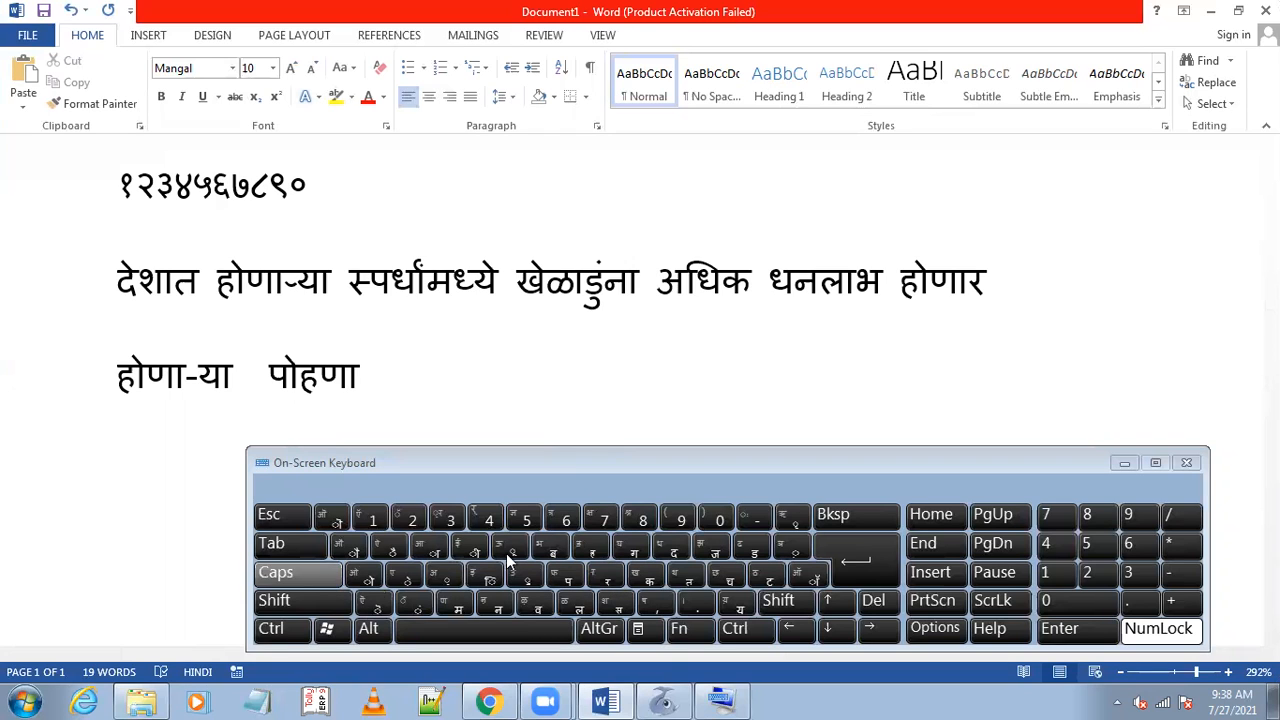
key(Caps_Lock)
text(ऱ्)
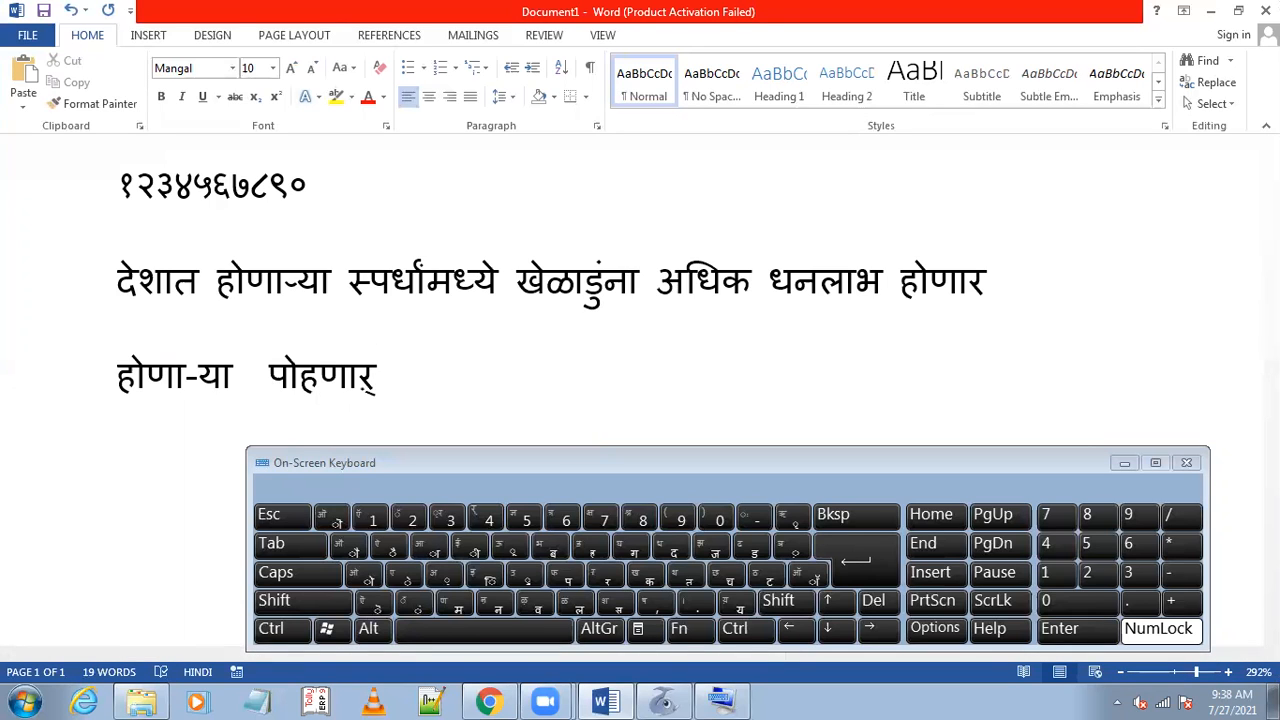
text(या खा)
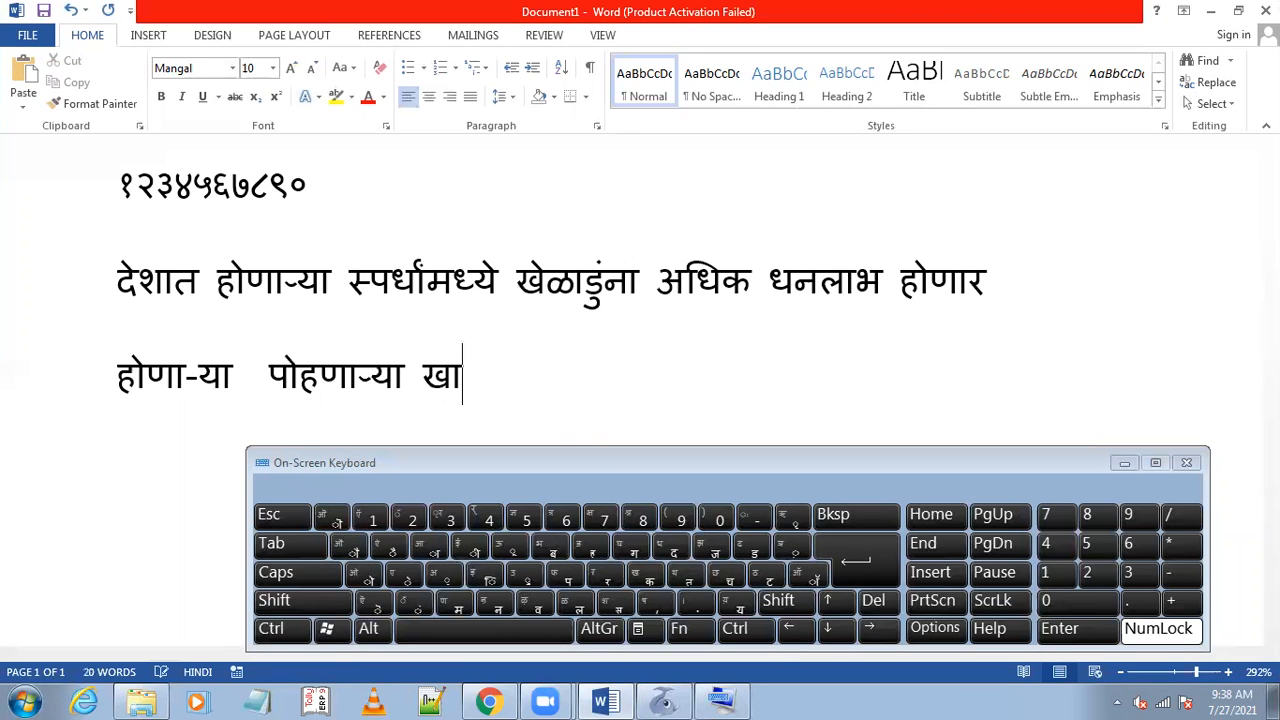
Complete the started word as "खाणाऱ्या" and add "शेतकऱ्यांना" after it on the same line
text(णाऱ)
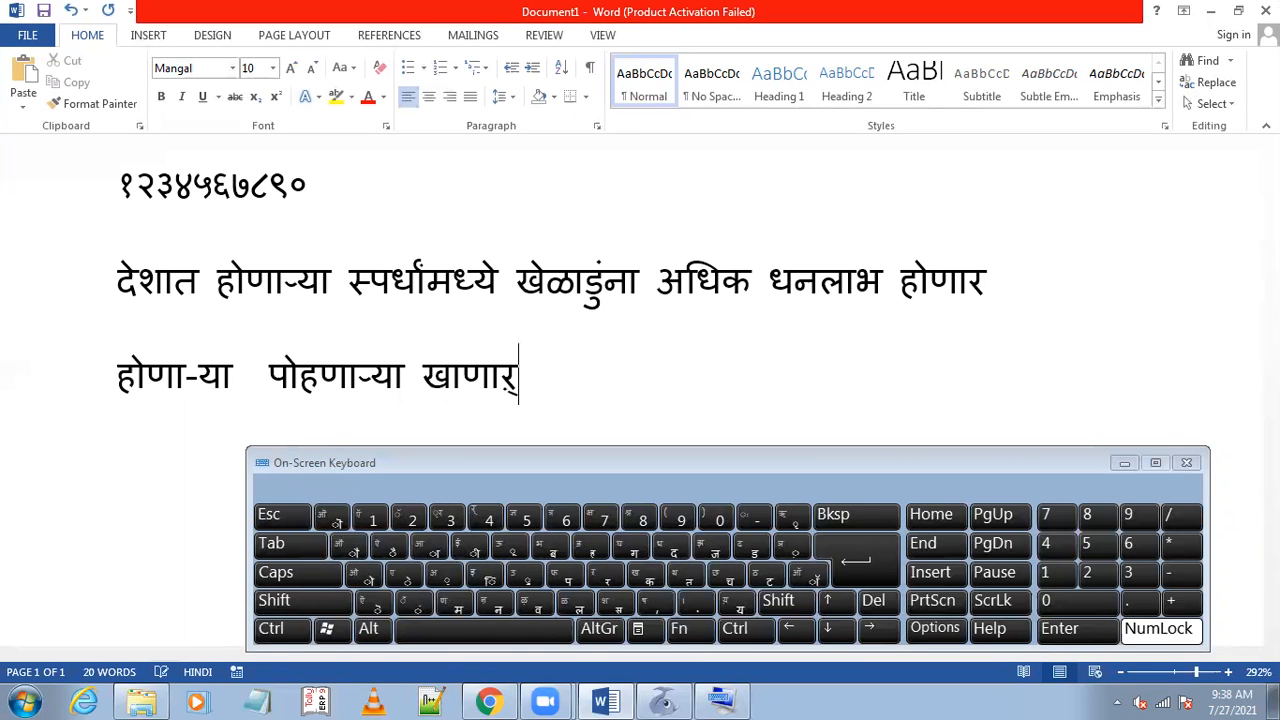
text(्या)
key(shift)
text(श)
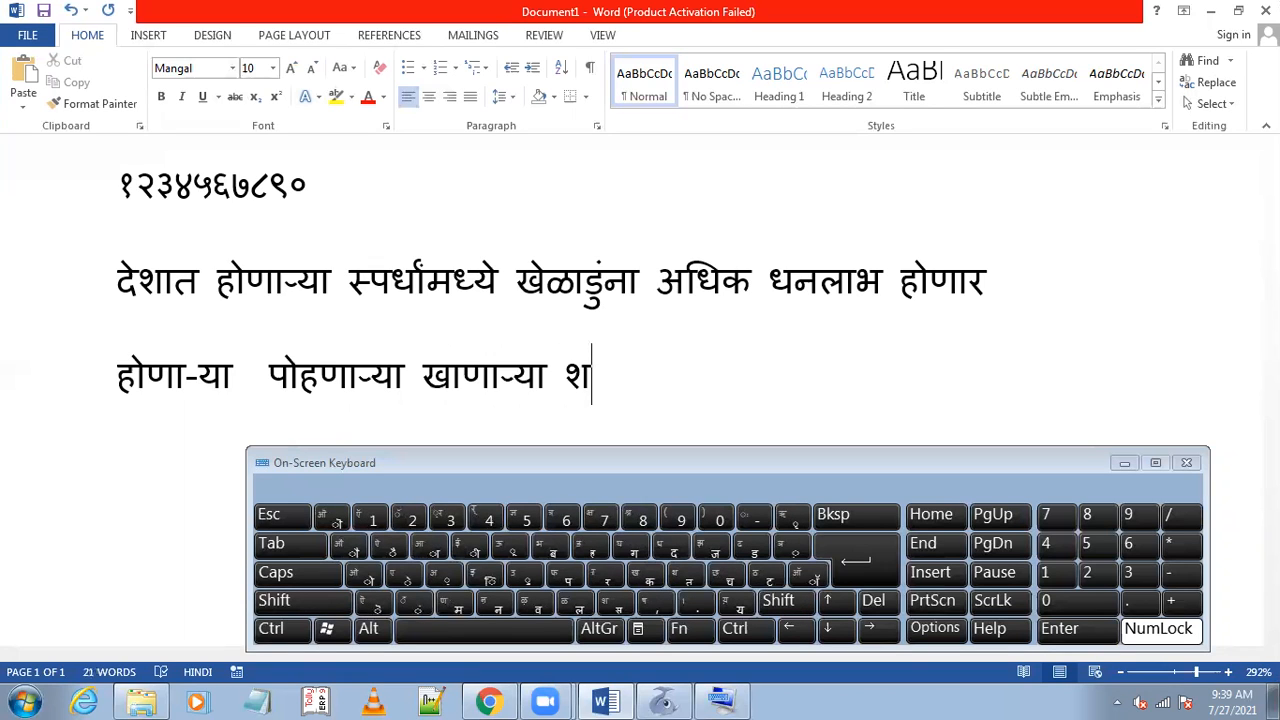
text(ेतक)
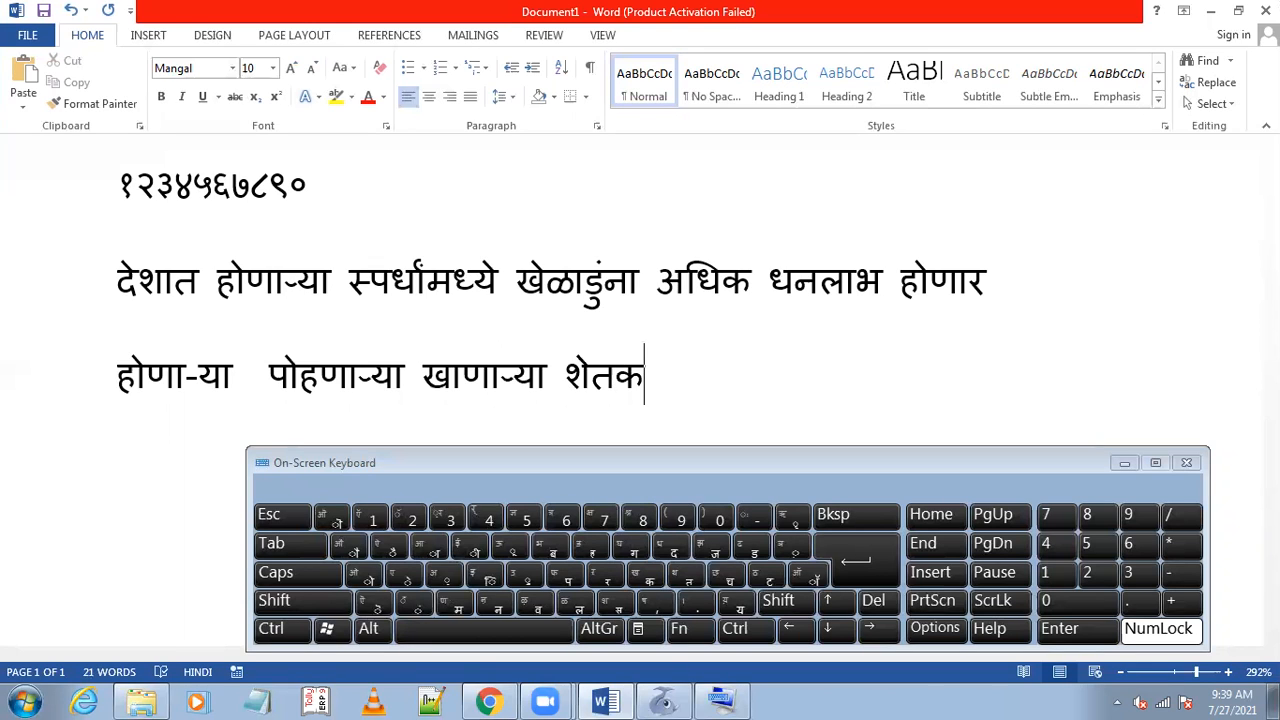
text(ऱ्यांना)
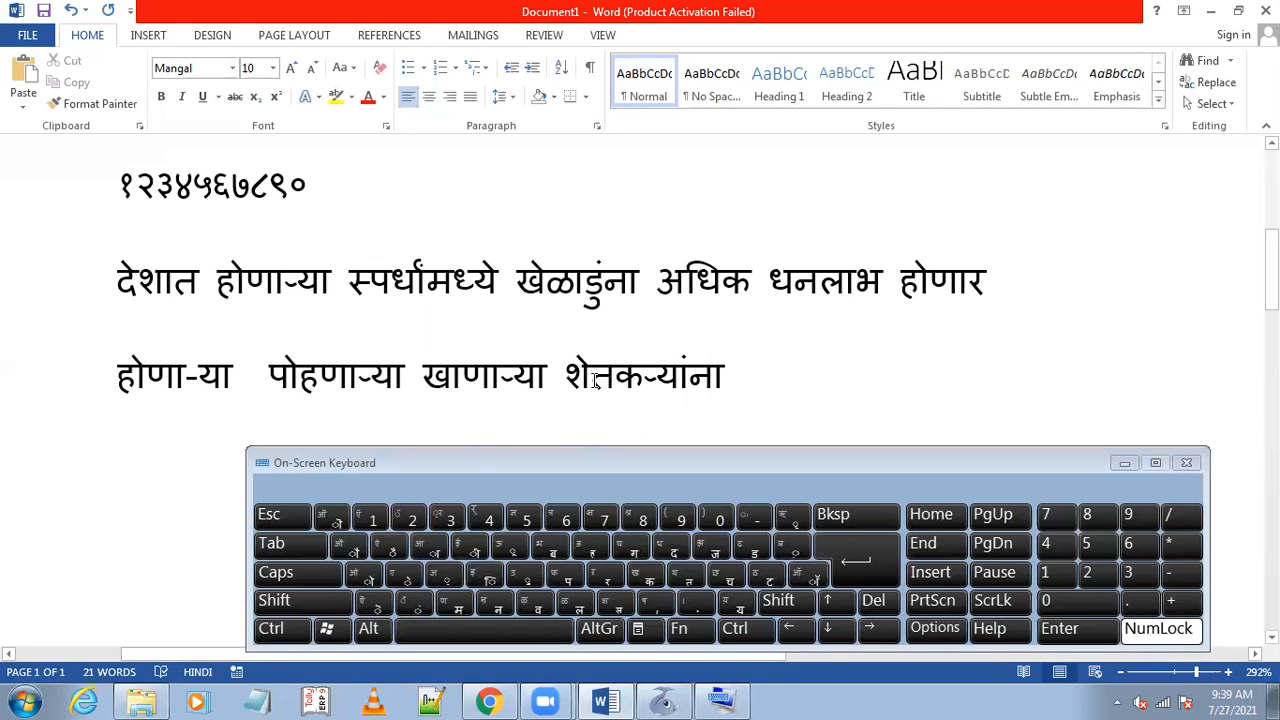
Highlight the hyphen in होणा-या to point it out, and place the cursor at the end of that word
double_click(189, 372)
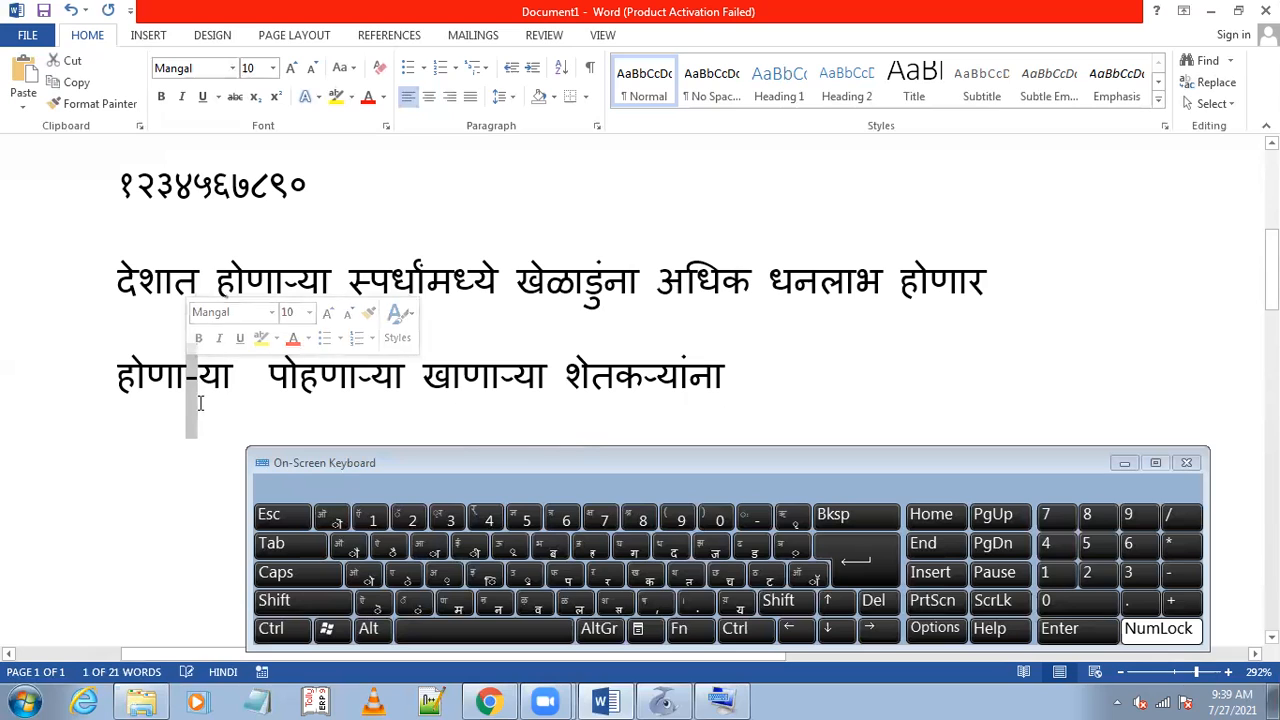
click(234, 376)
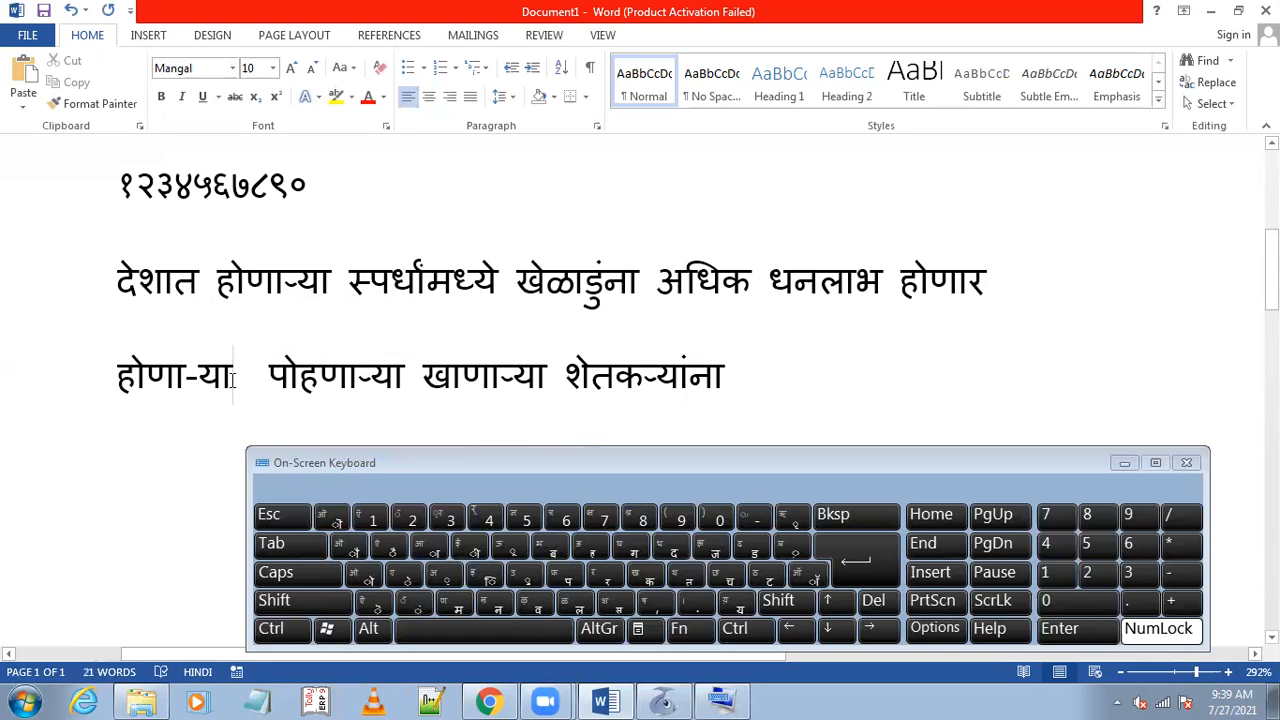